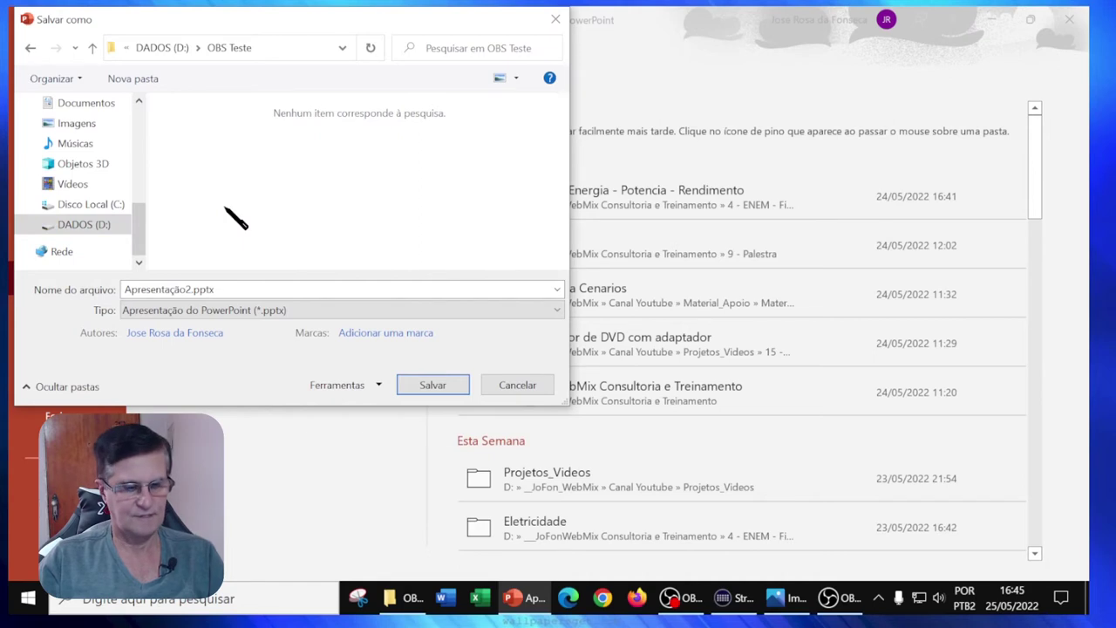
Set the output file type to Formato JPEG (*.jpg) for the slide being saved in the OBS Teste folder
drag(243, 26, 524, 112)
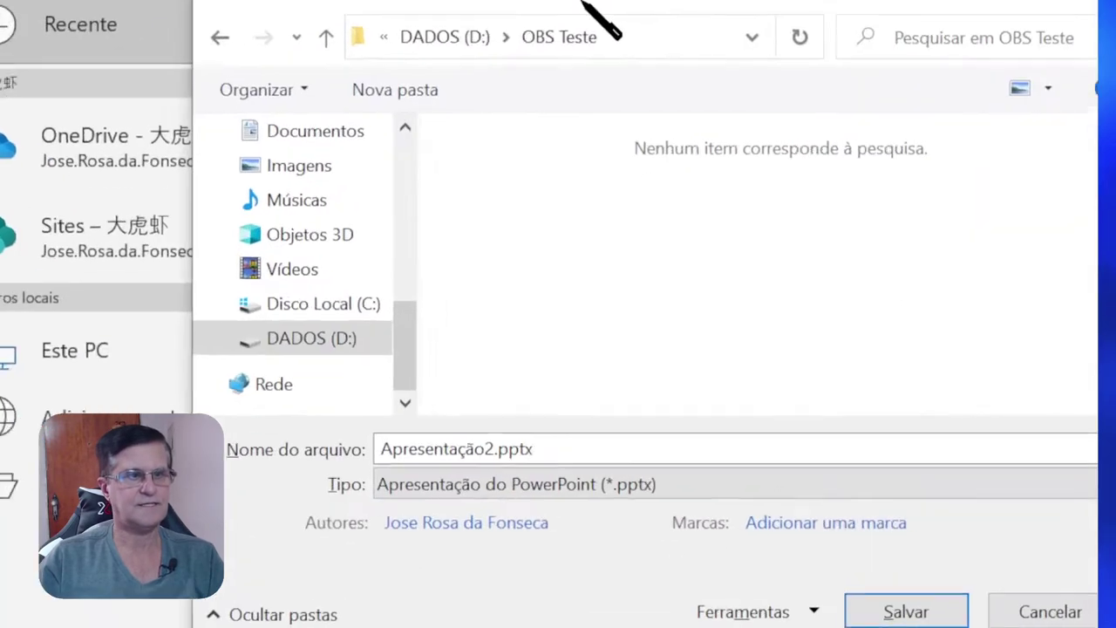
click(615, 494)
scroll(620, 495, down, 1)
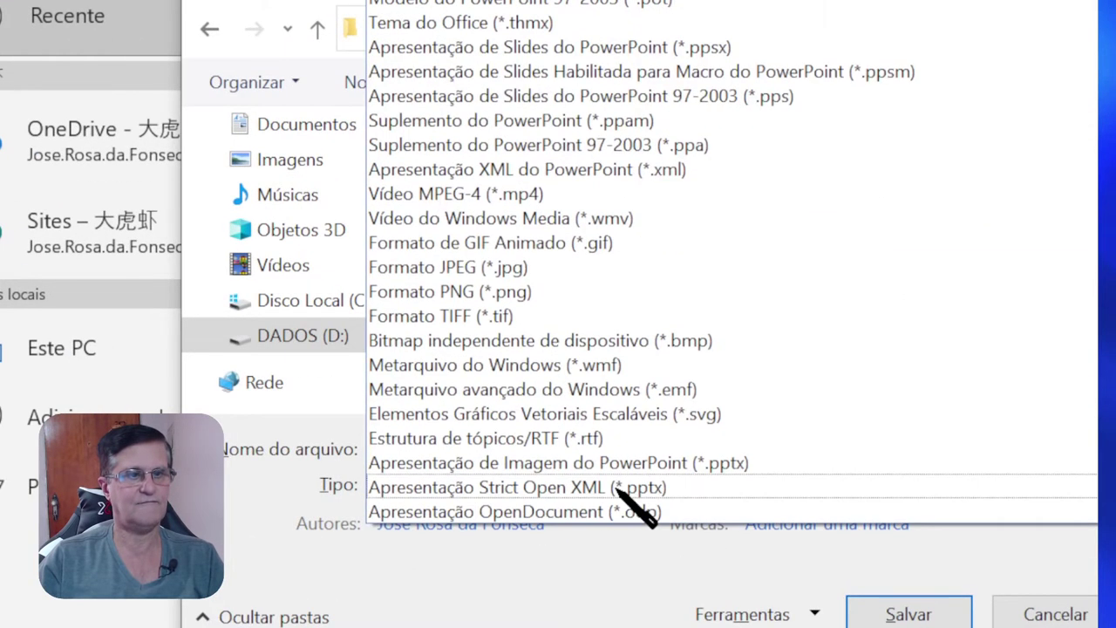
click(504, 269)
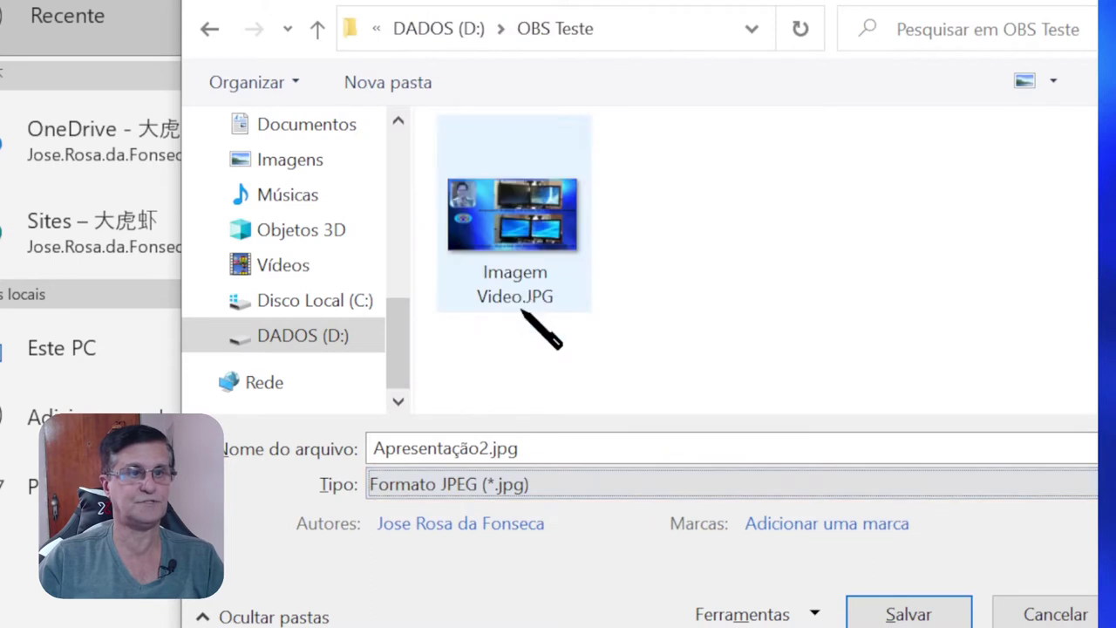
Name the image file BordaCamera and save it, exporting only the current slide
double_click(547, 447)
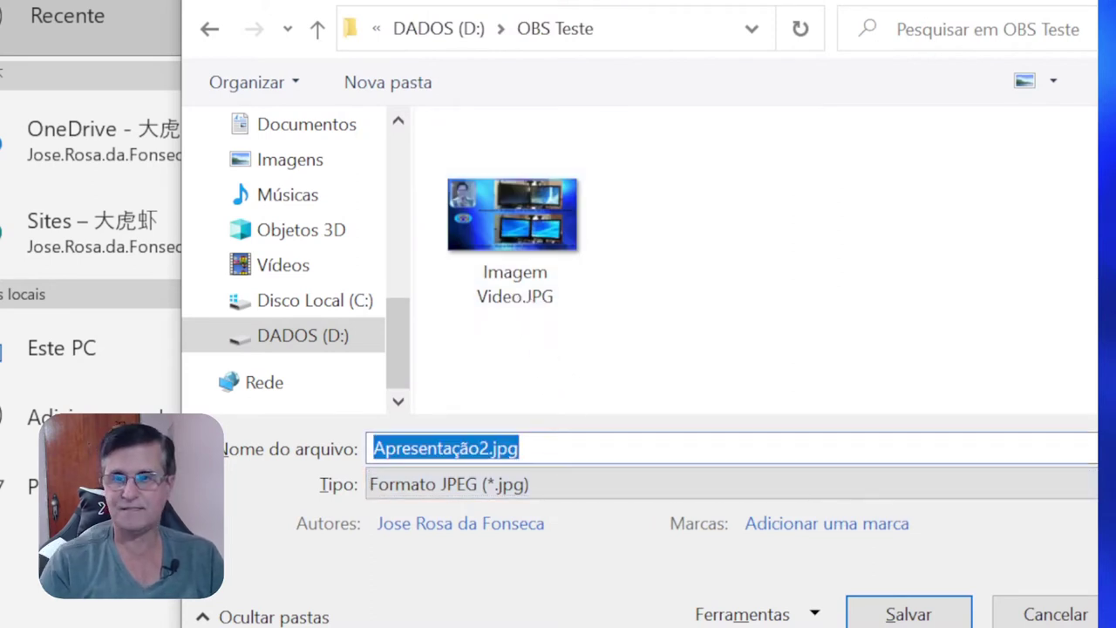
text(C)
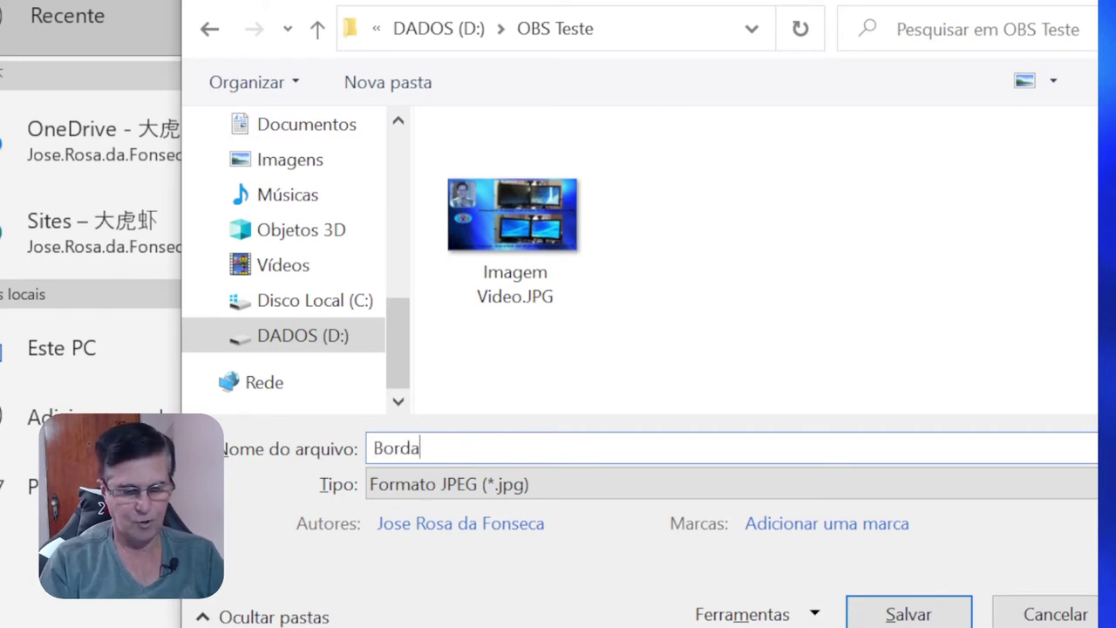
text(ordaCamera)
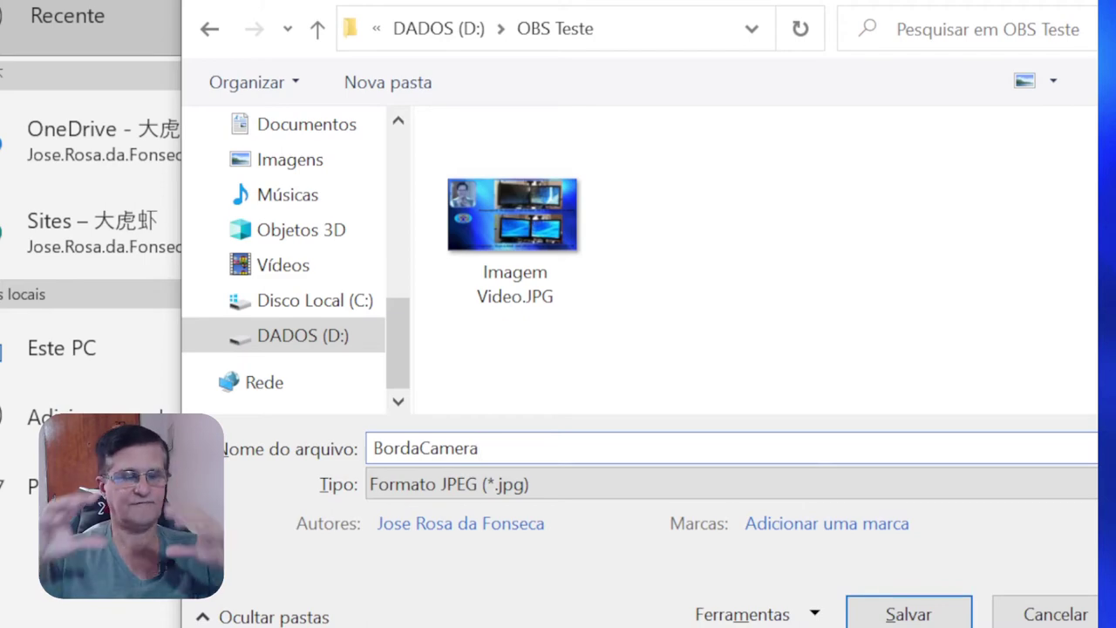
click(909, 615)
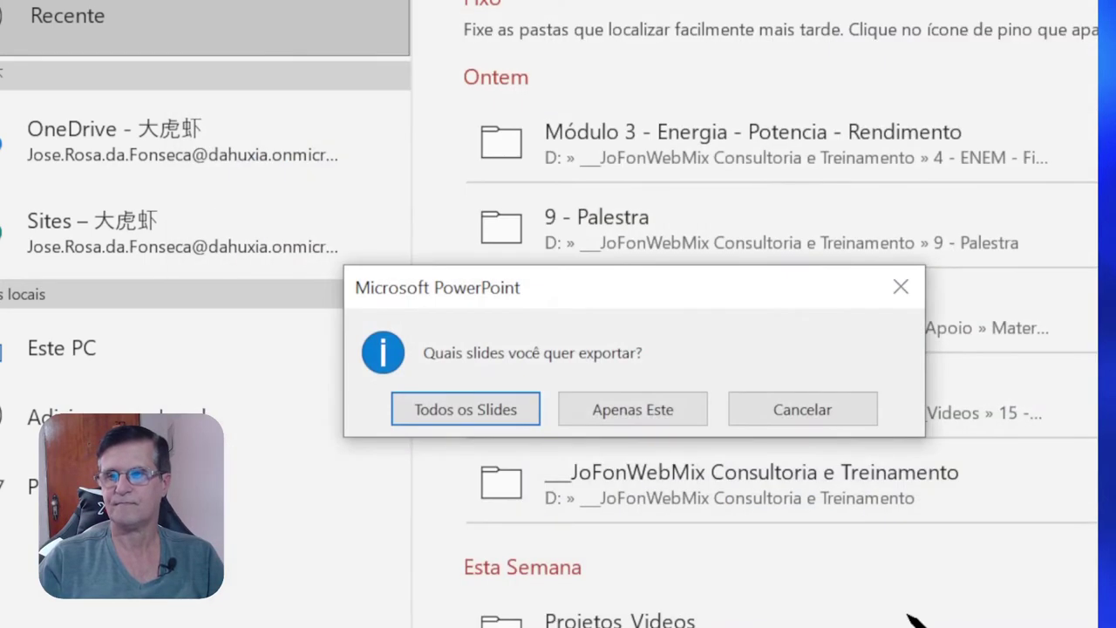
click(658, 416)
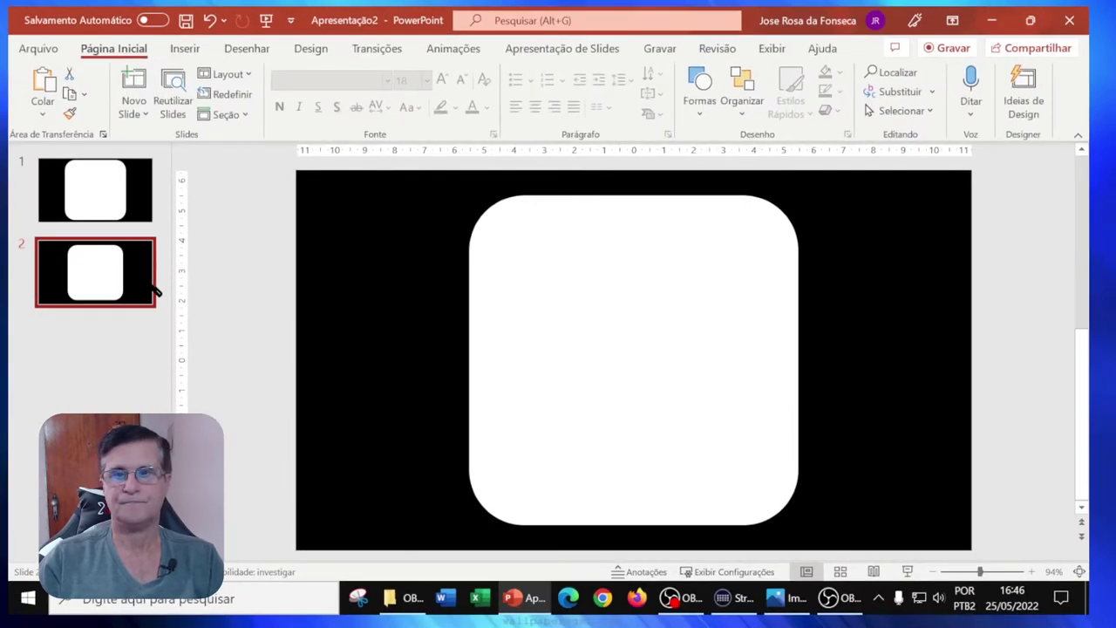
Start a Save As of the presentation with slide 2 selected and browse to the OBS Teste folder on drive D:
right_click(153, 292)
key(Escape)
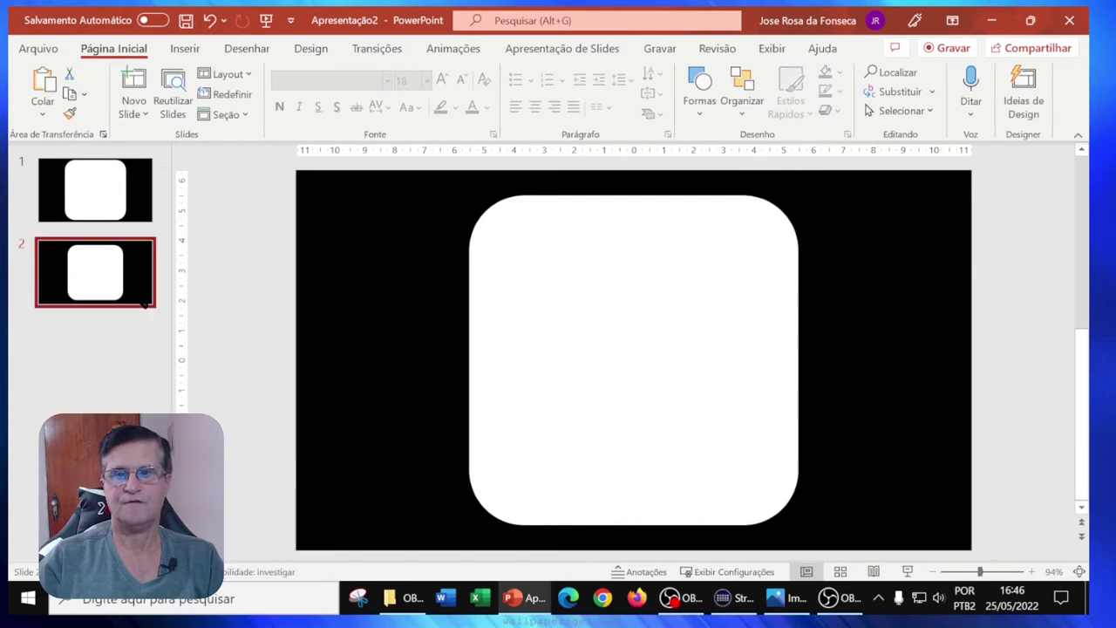
click(63, 52)
click(94, 280)
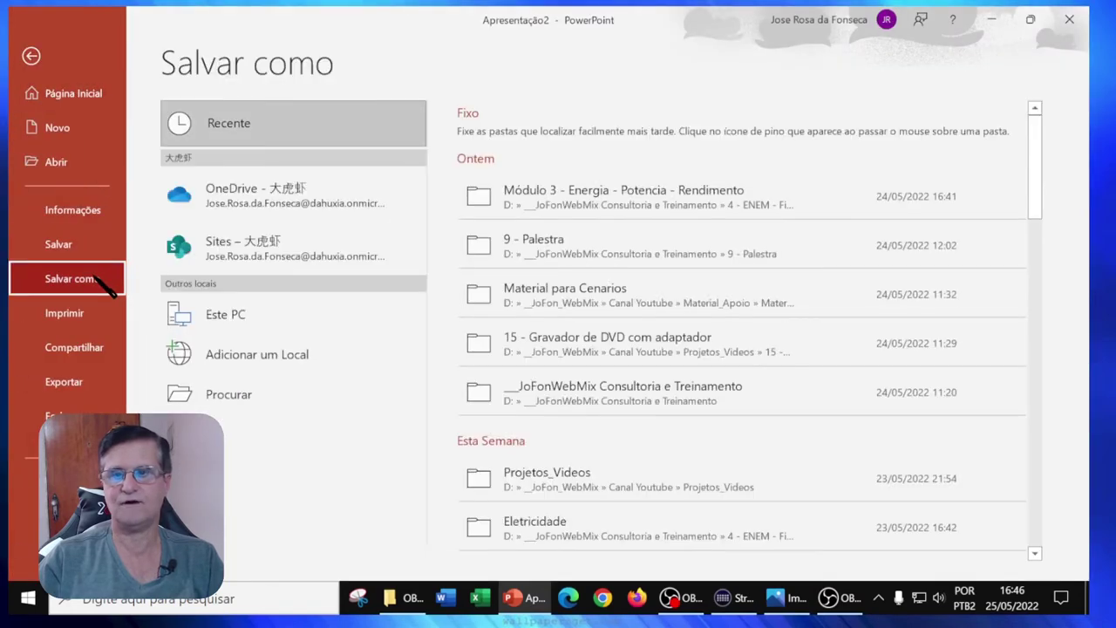
click(229, 394)
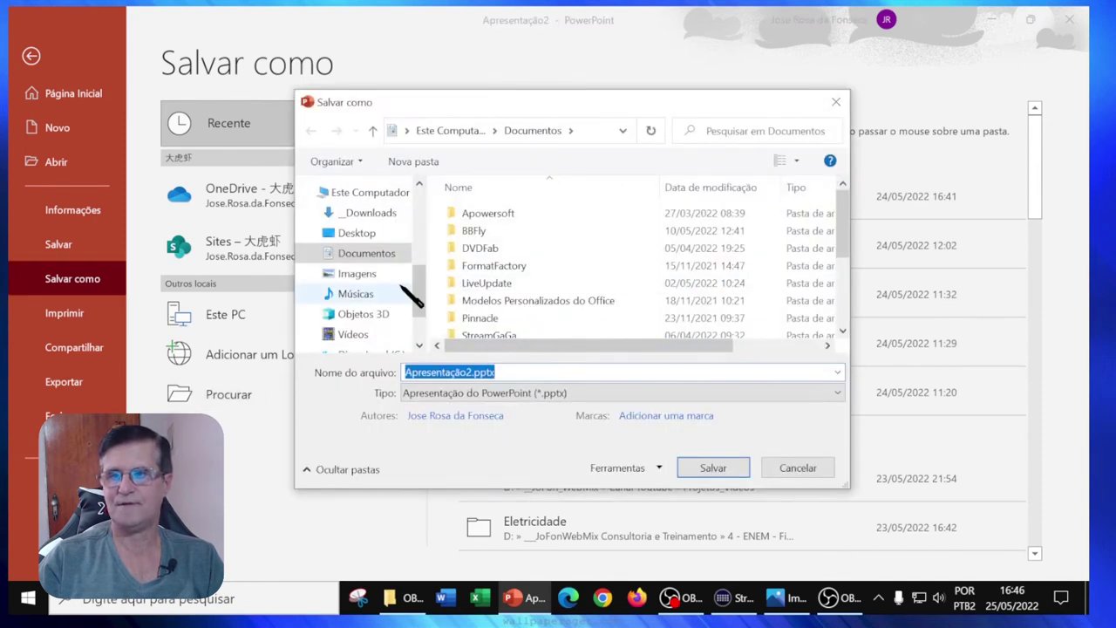
scroll(418, 297, down, 2)
click(365, 307)
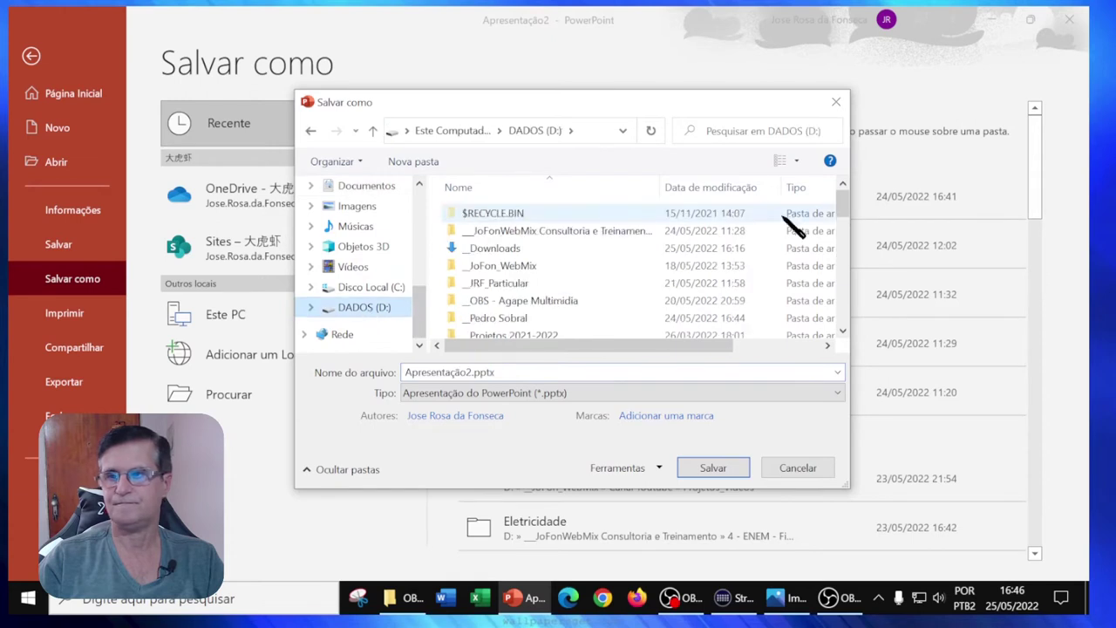
drag(839, 203, 827, 253)
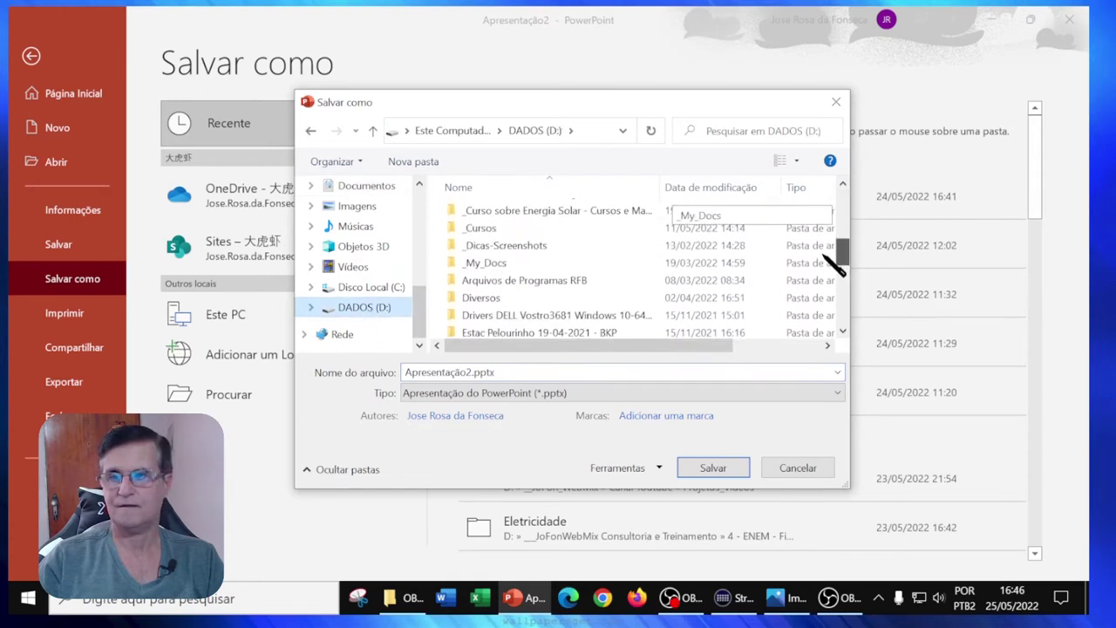
drag(835, 264, 833, 280)
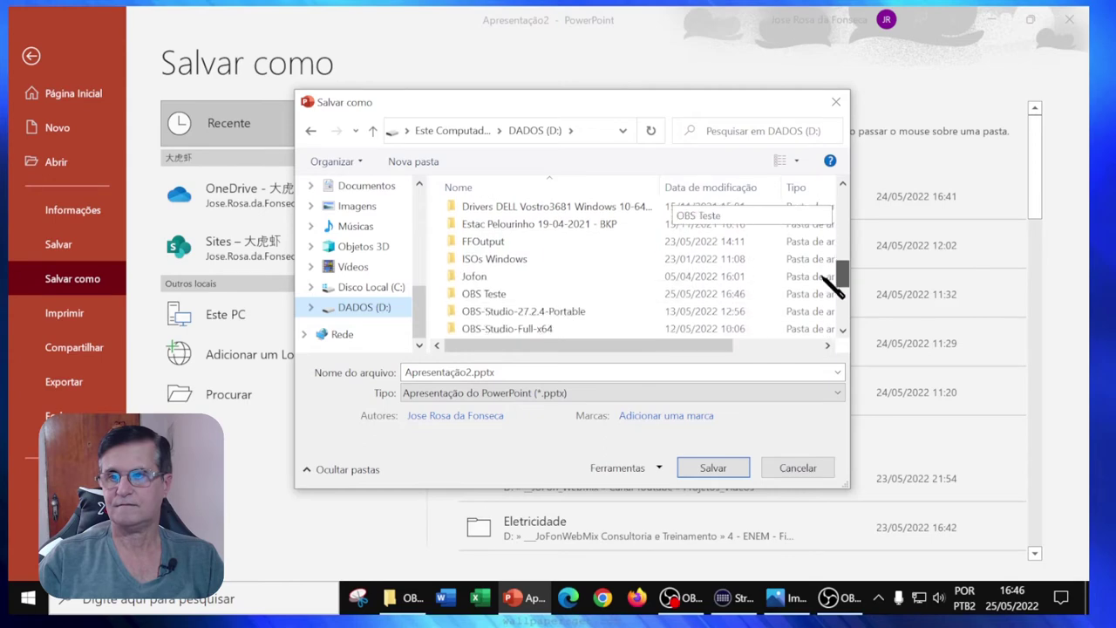
double_click(489, 294)
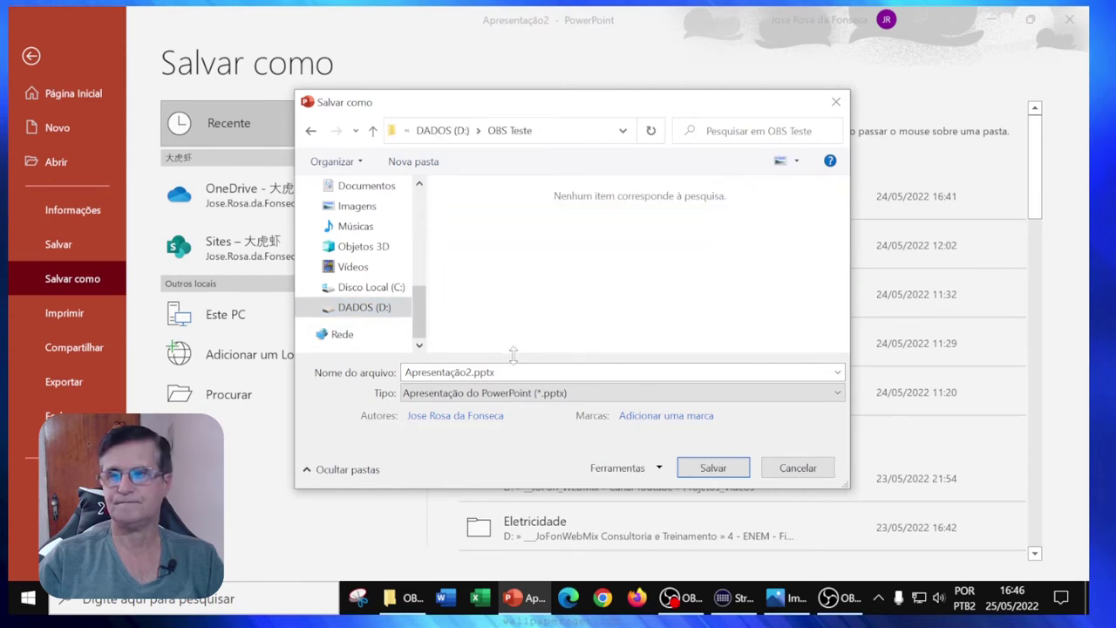
Save only slide 2 in JPEG format under the file name MascaraCamera
click(553, 394)
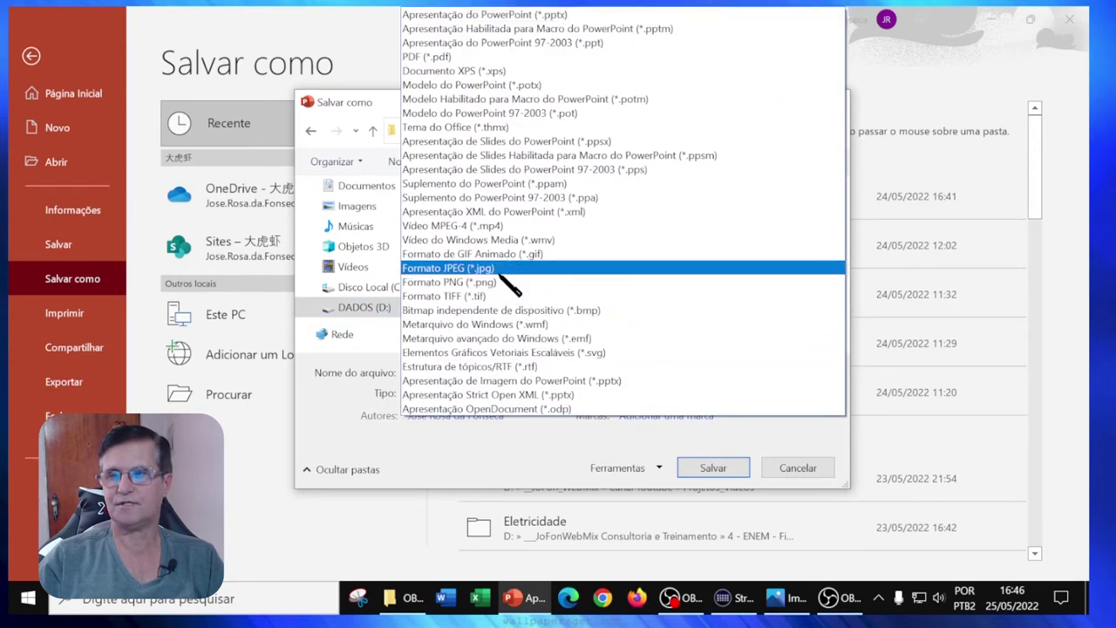
click(500, 270)
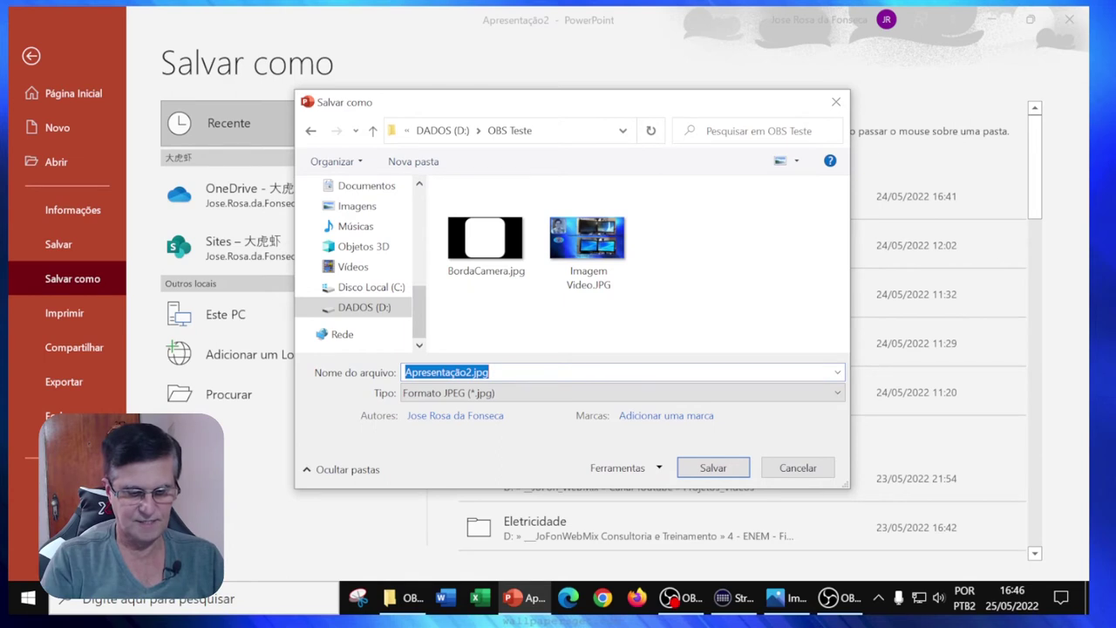
text(MascaraCamera)
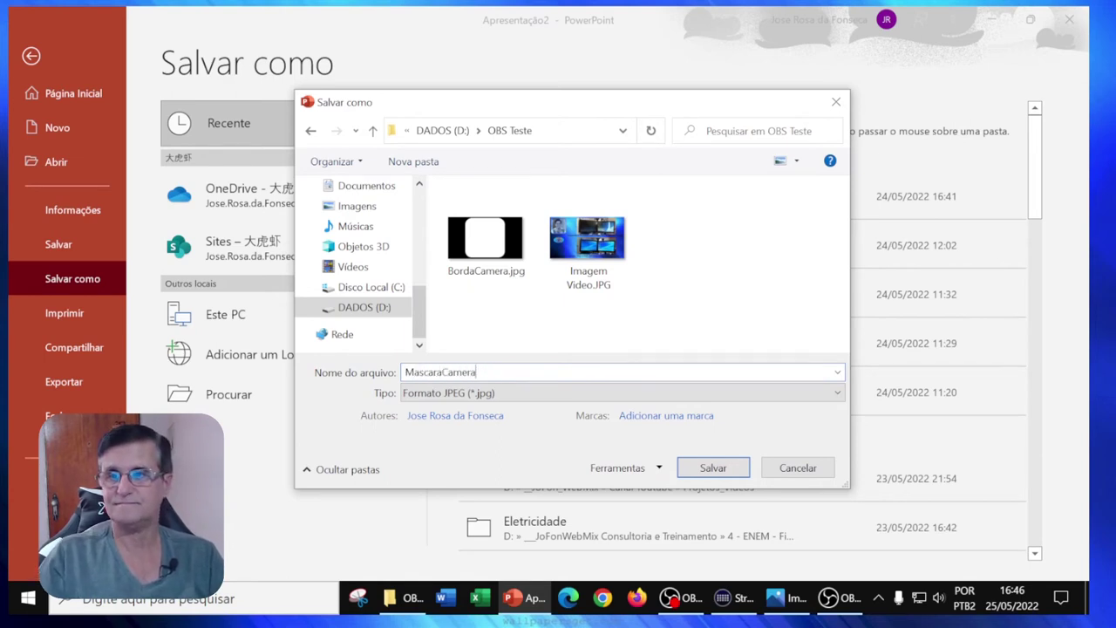
click(726, 469)
click(575, 353)
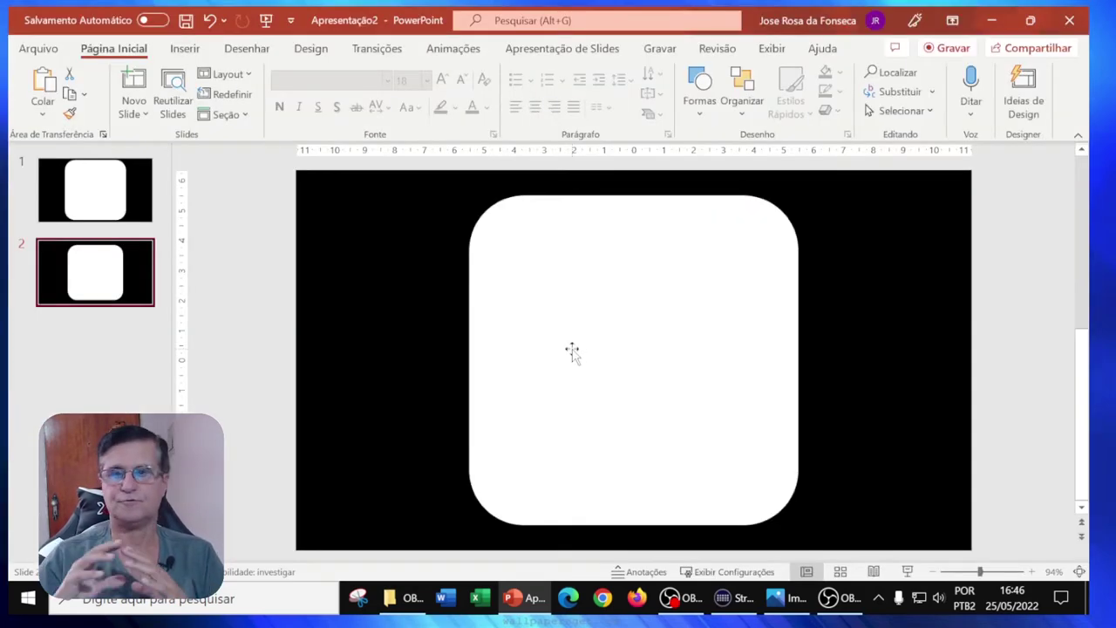
Minimize the presentation, switch to OBS Studio and select the Camera-mascara scene
click(992, 21)
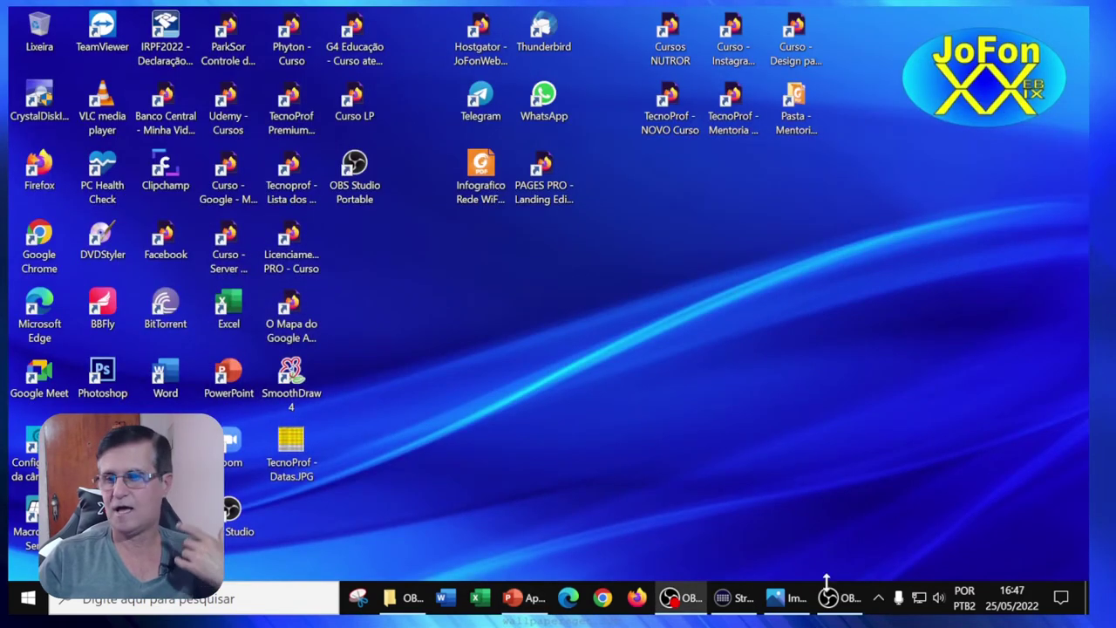
click(848, 602)
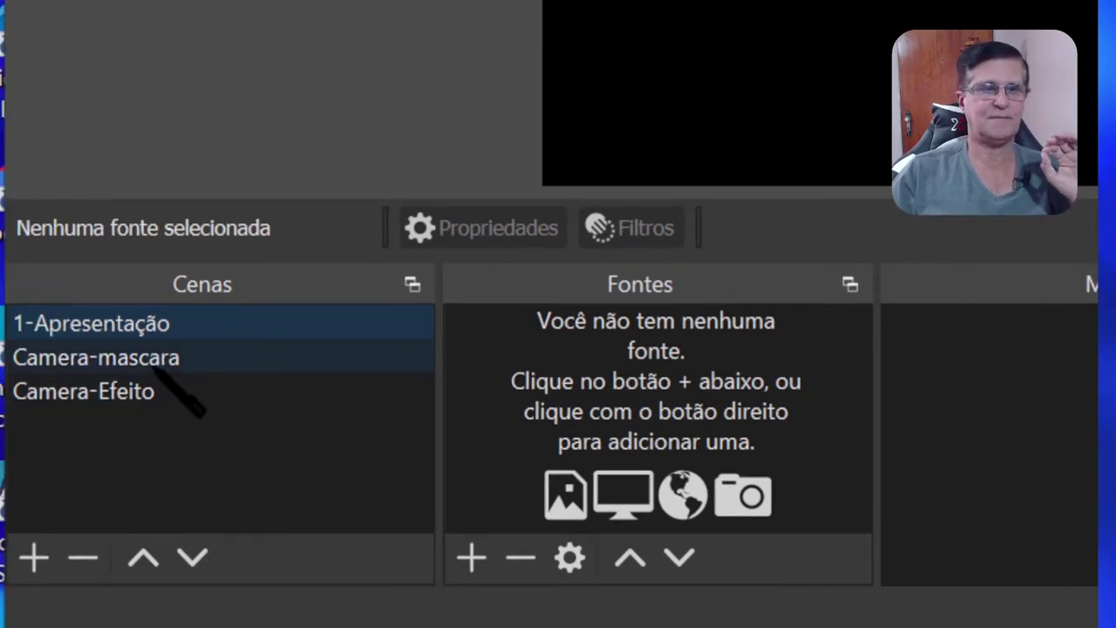
click(155, 367)
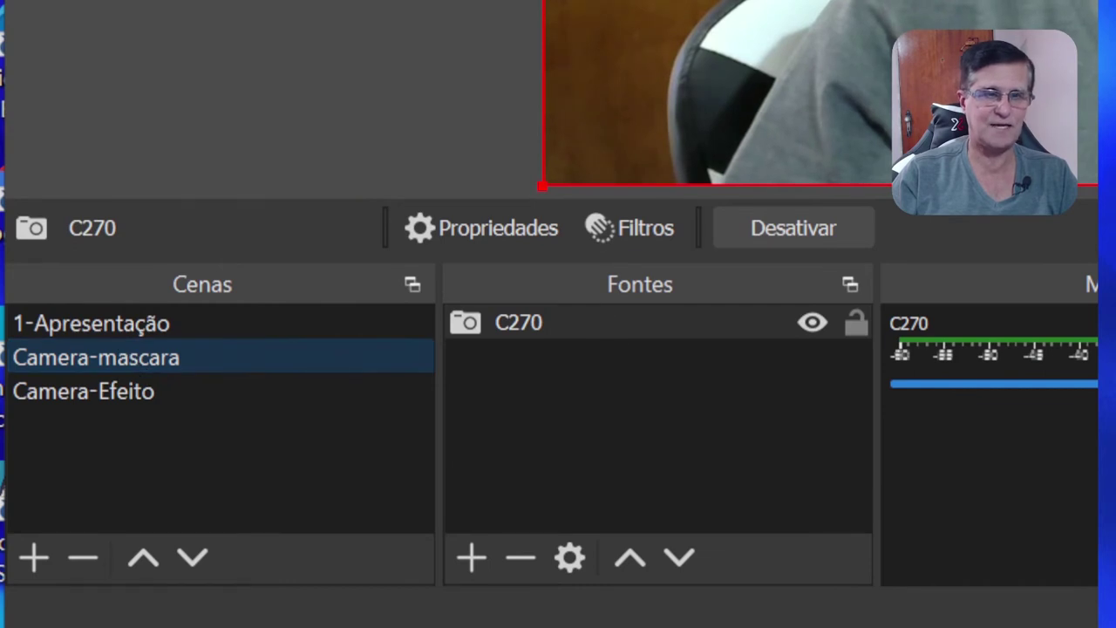
Open the filter settings of the Camera-mascara scene
right_click(123, 358)
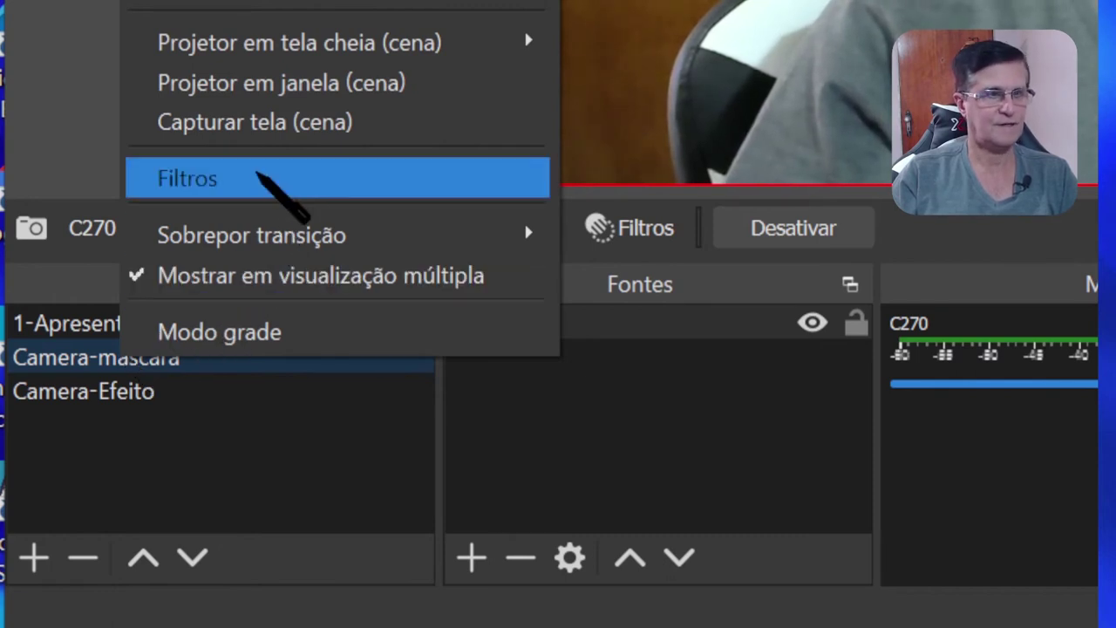
mouse_move(534, 39)
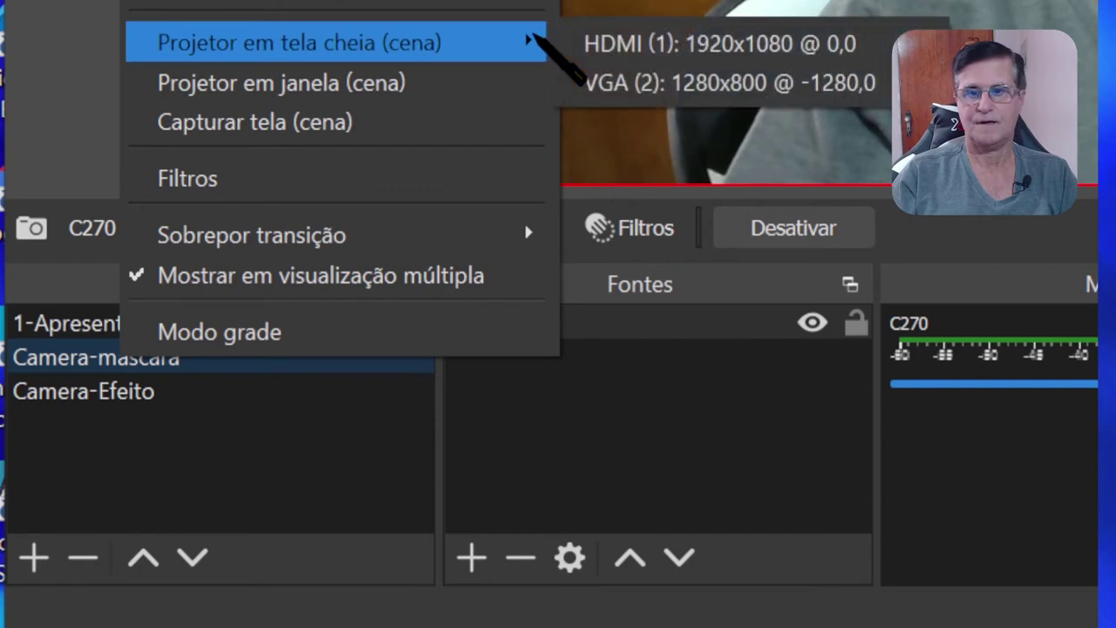
click(294, 183)
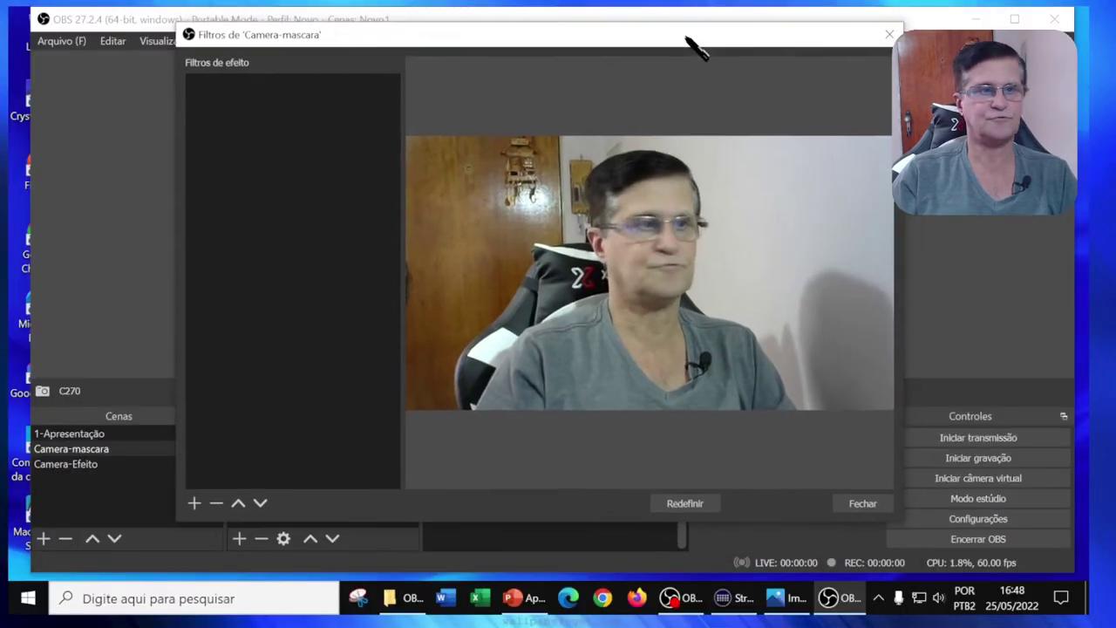
Add a Máscara/mistura de imagem effect filter named MaskCam to the Camera-mascara scene
click(193, 507)
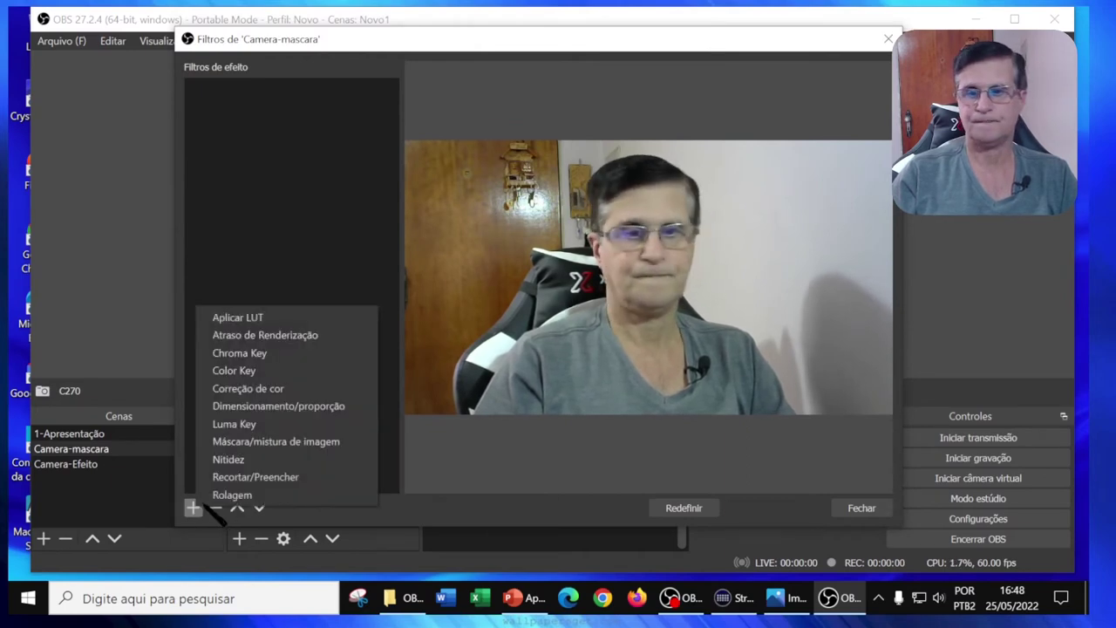
click(312, 443)
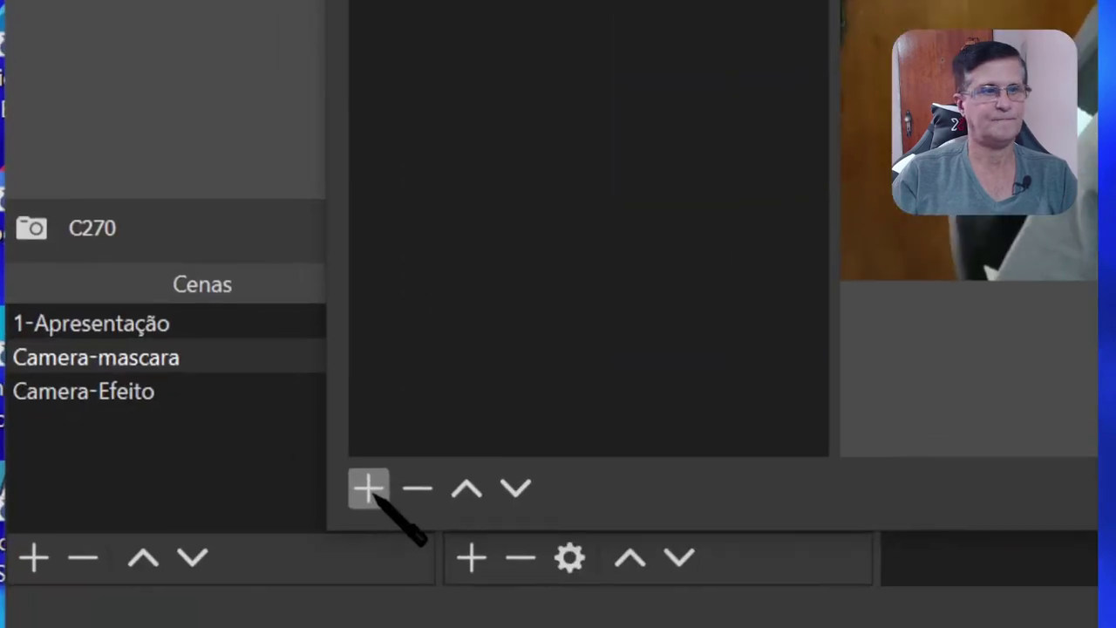
click(208, 533)
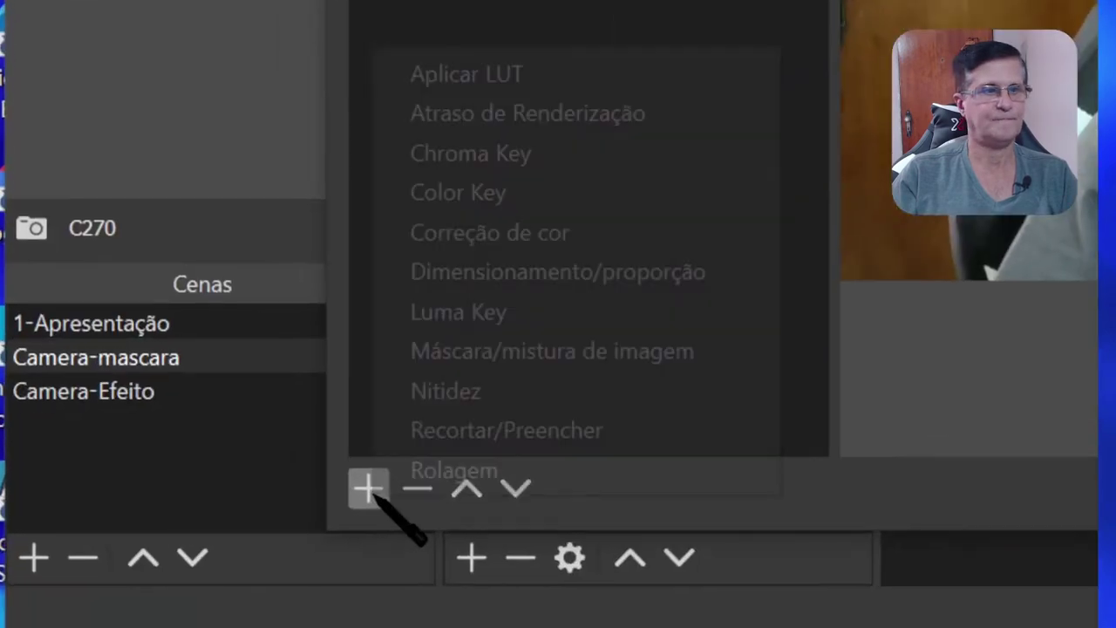
click(634, 365)
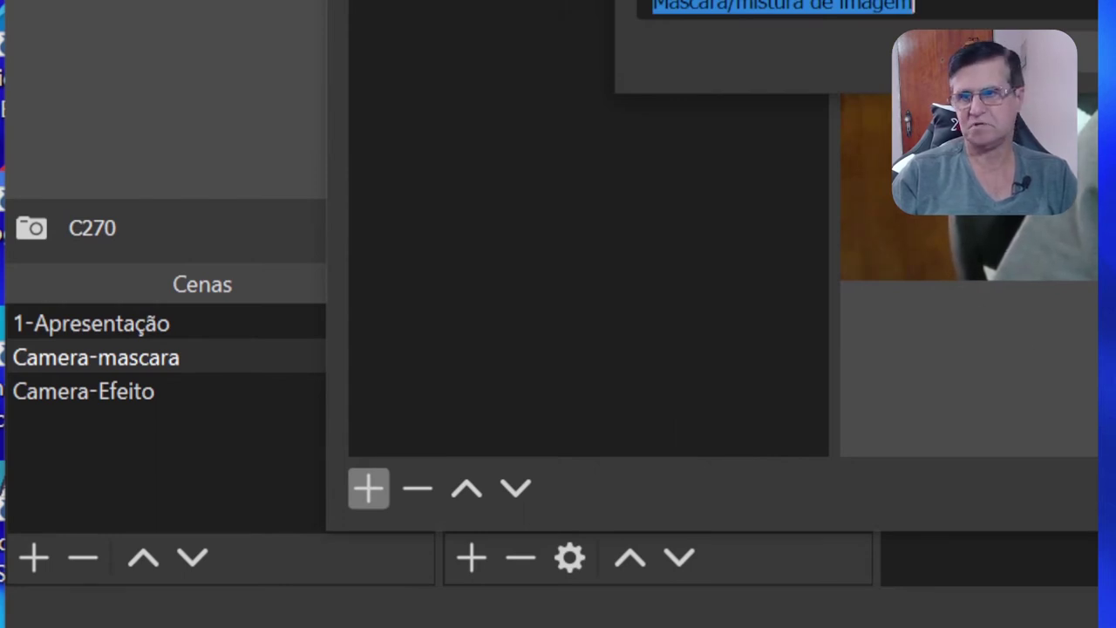
drag(841, 2, 610, 140)
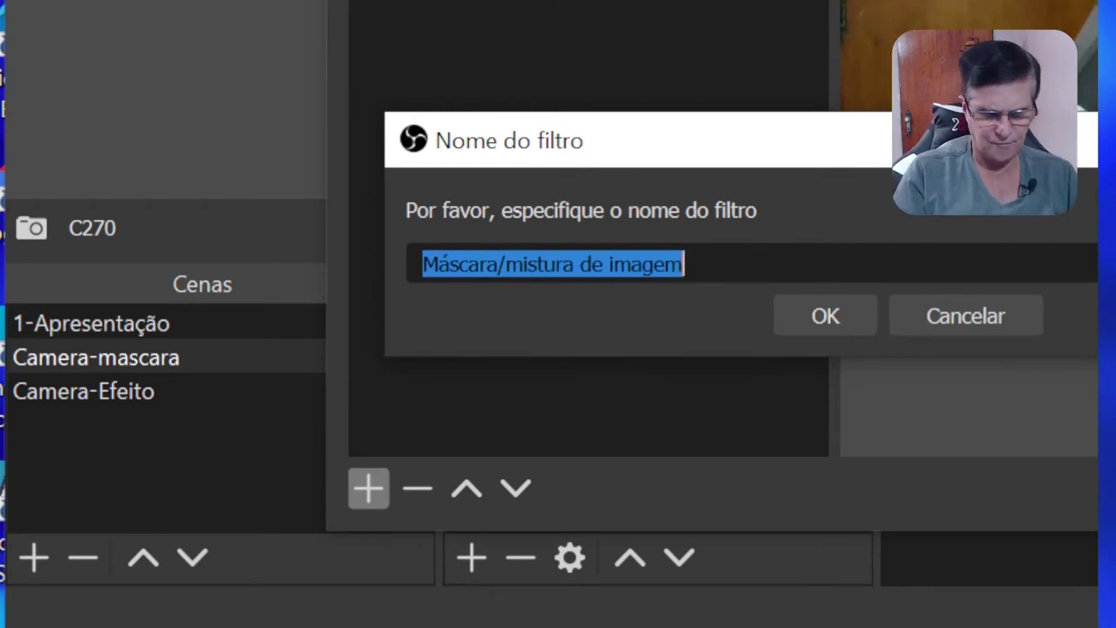
text(Nascara)
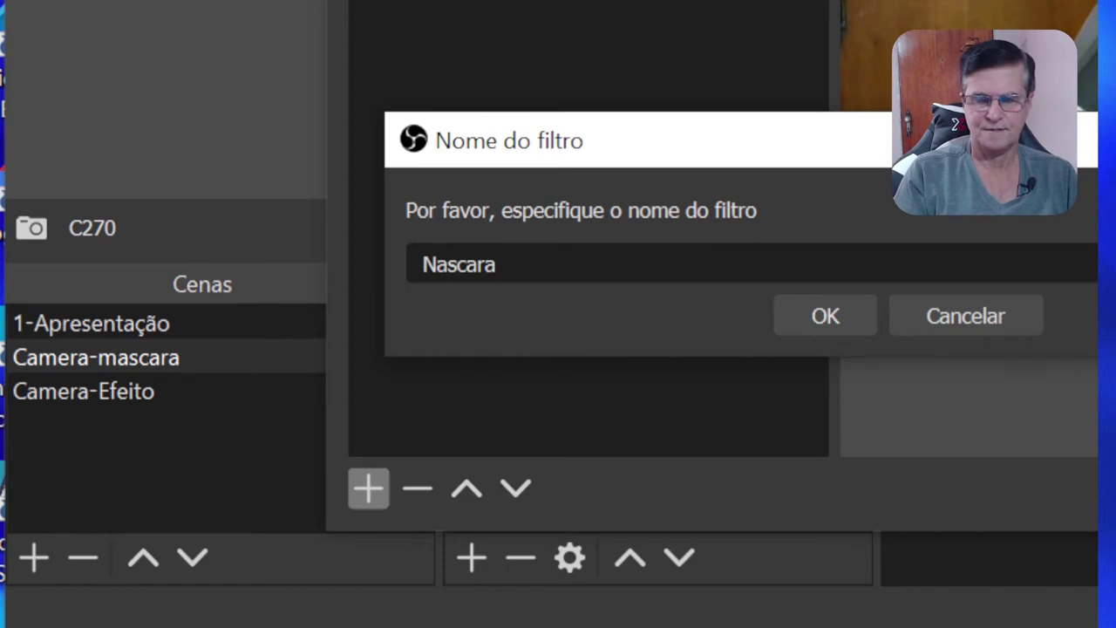
key(BackSpace)
key(BackSpace)
key(BackSpace)
key(BackSpace)
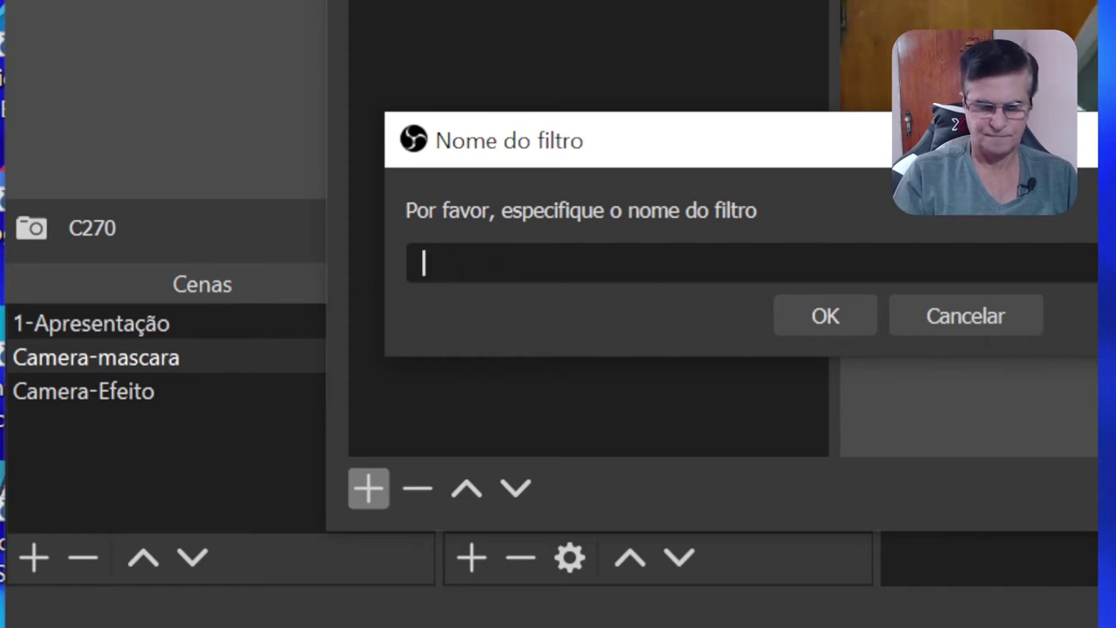
text(MaskCam)
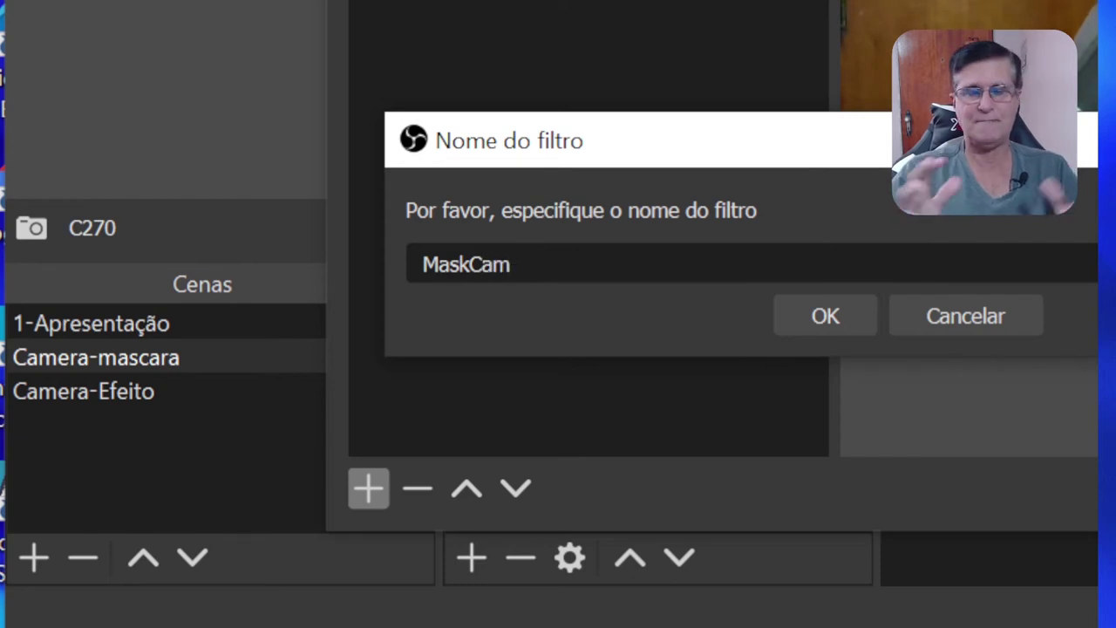
click(847, 317)
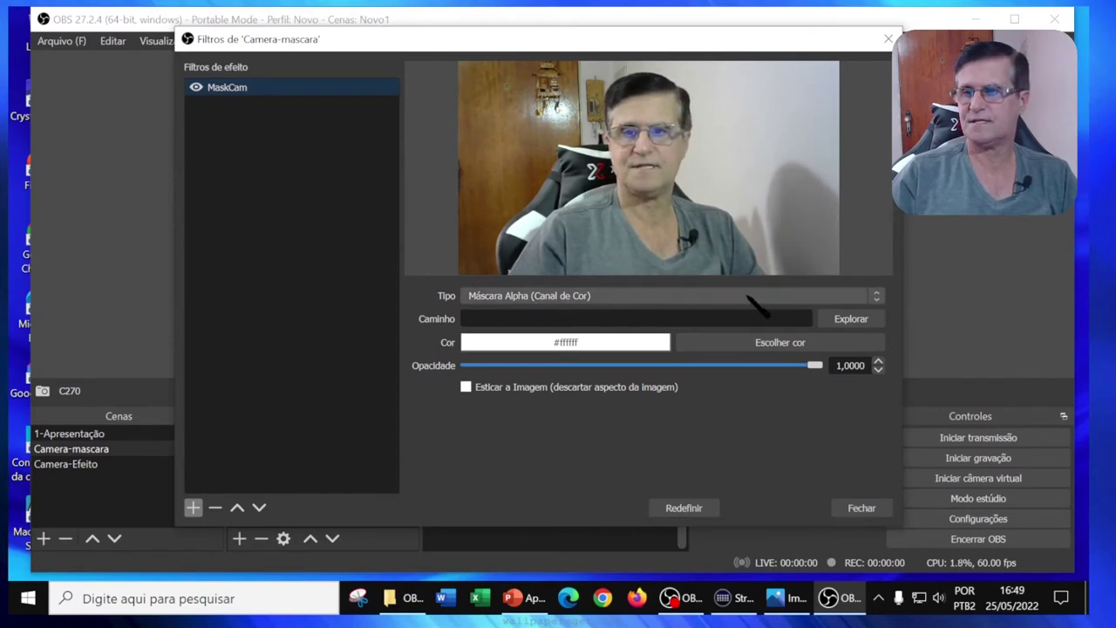
Load MascaraCamera.jpg from the OBS Teste folder on drive D as the MaskCam filter's image and close the filter settings
click(842, 323)
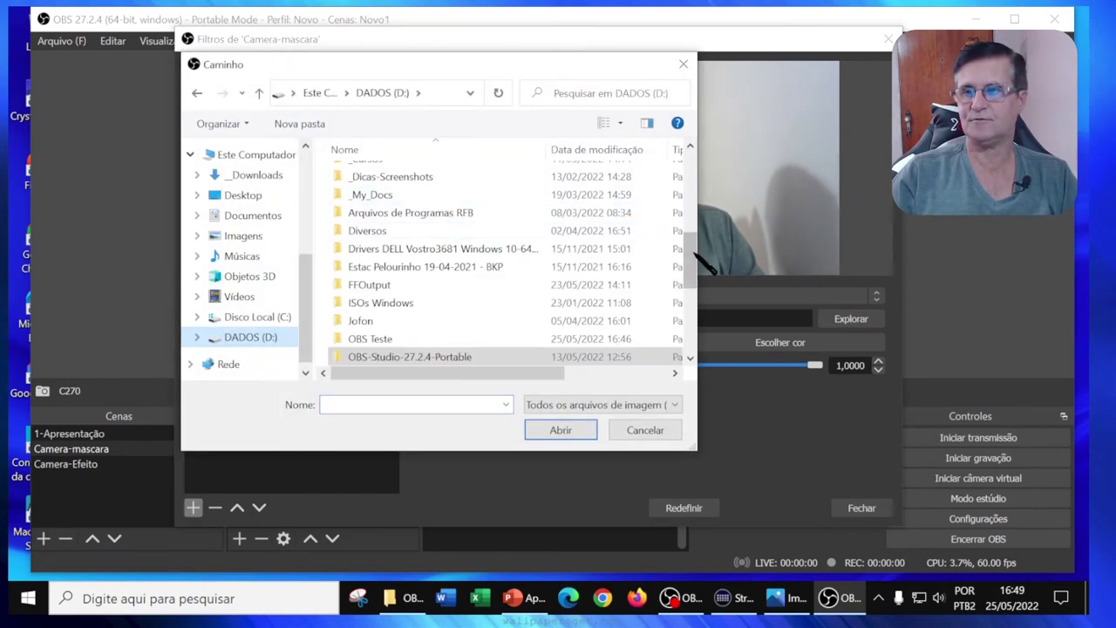
scroll(676, 288, down, 4)
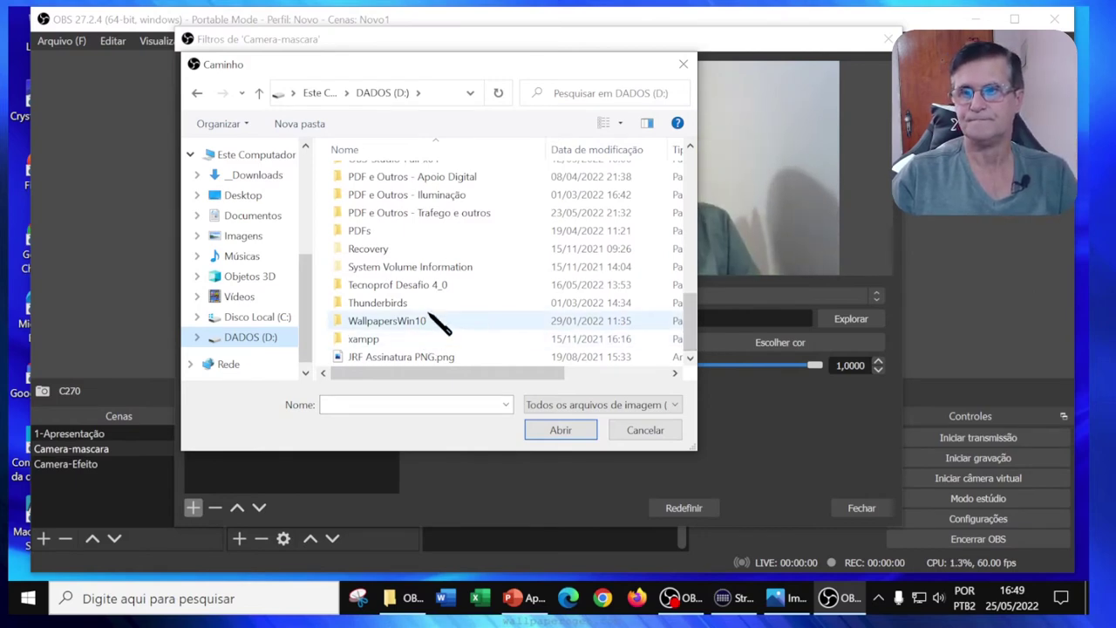
scroll(436, 322, up, 1)
click(386, 174)
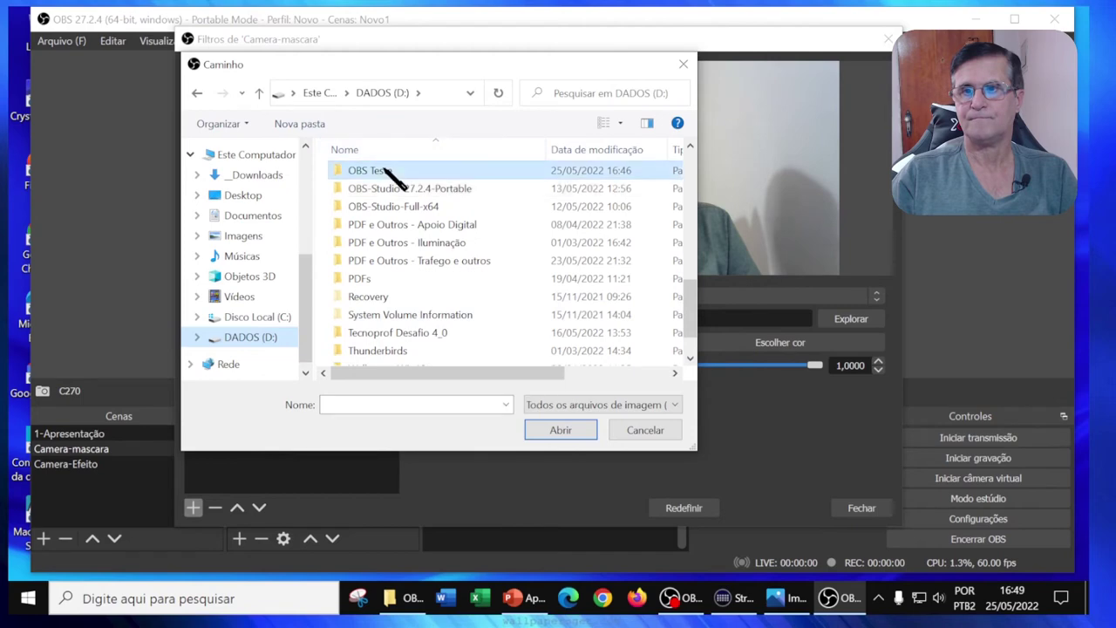
double_click(388, 173)
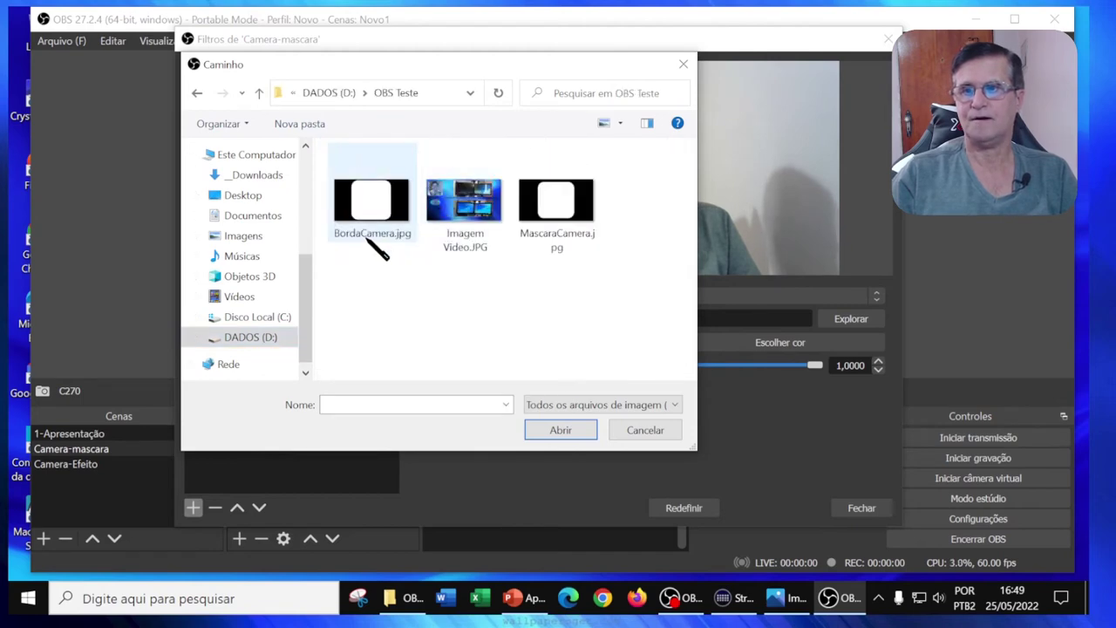
click(568, 248)
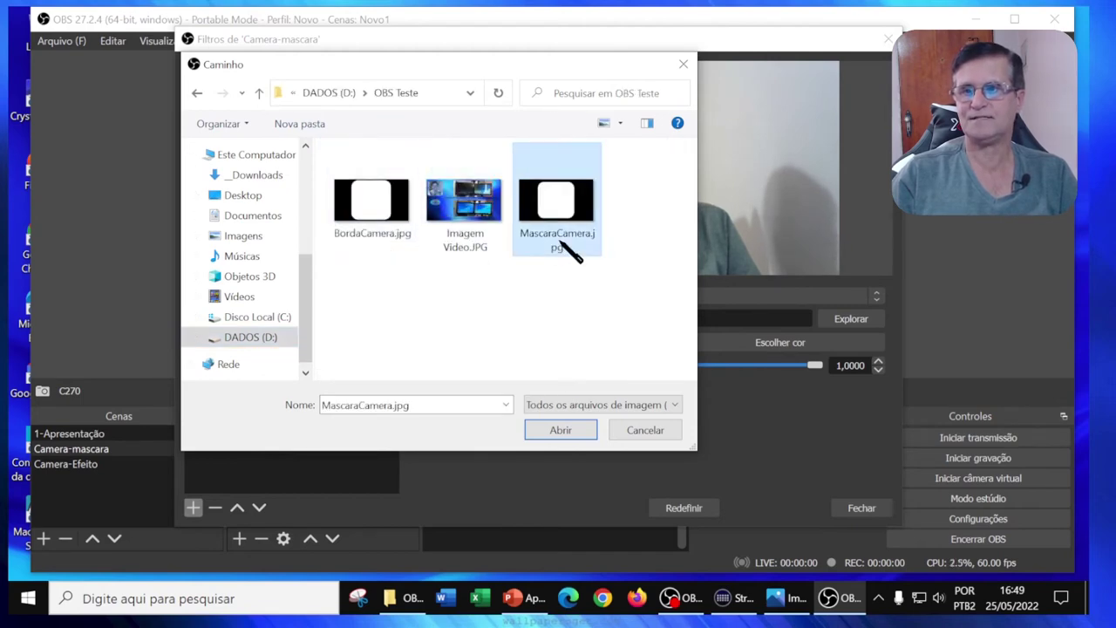
click(563, 427)
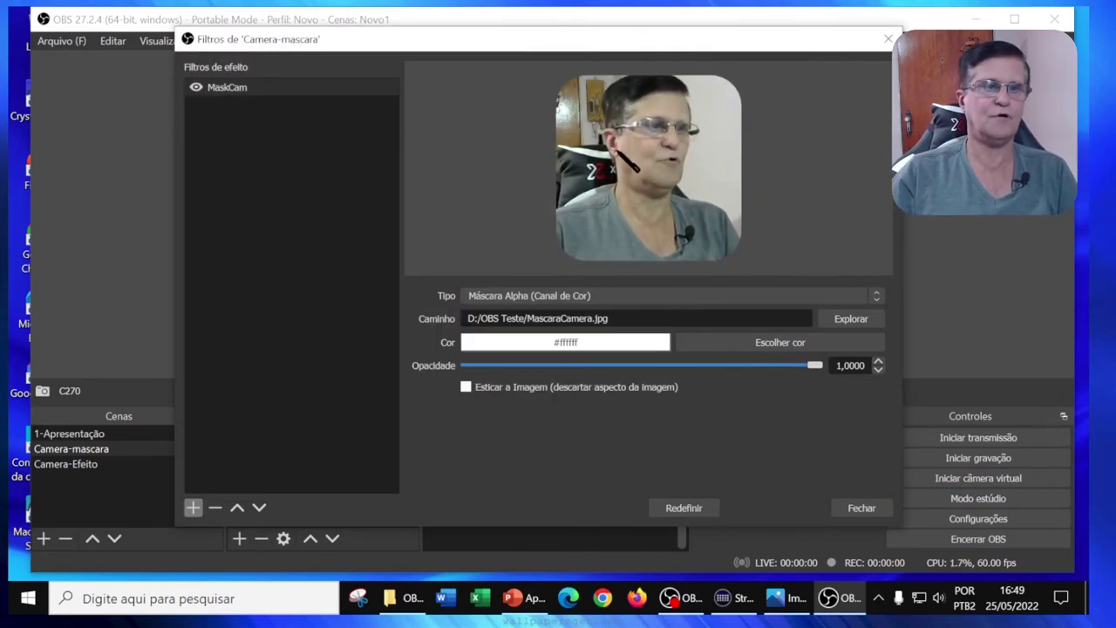
click(871, 515)
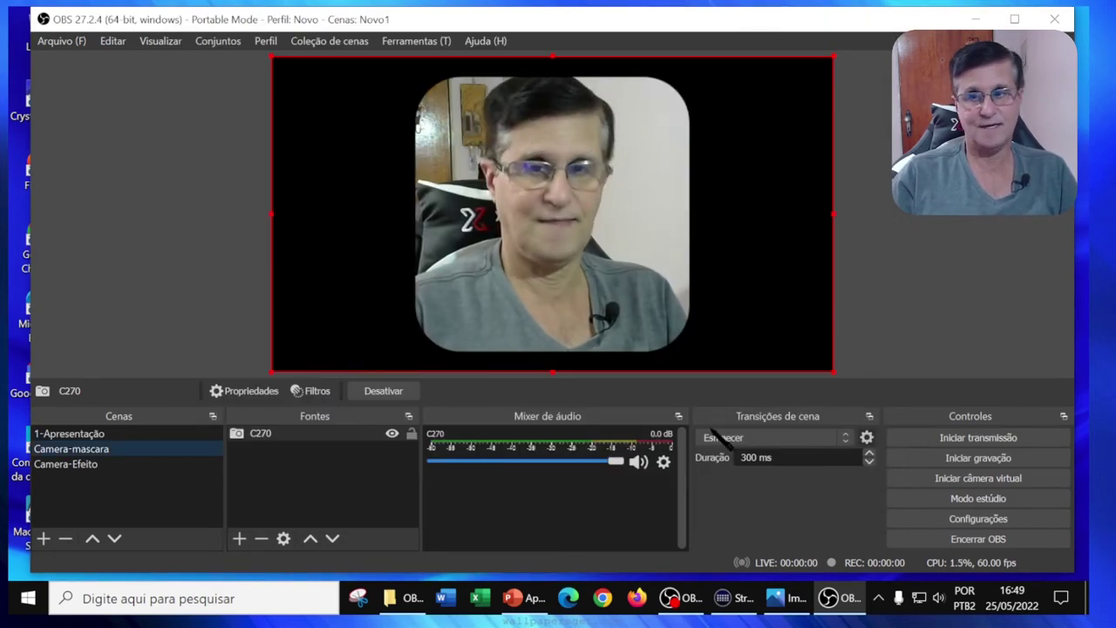
Lock the C270 source in the Camera-mascara scene, then view the Camera-Efeito scene and return to Camera-mascara
click(412, 435)
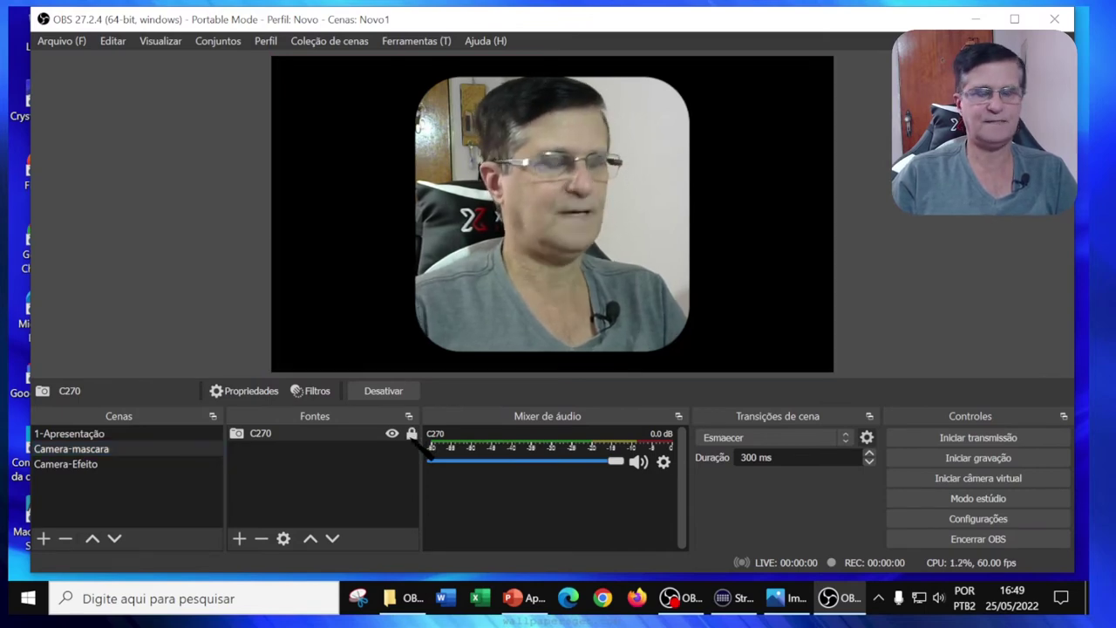
click(88, 469)
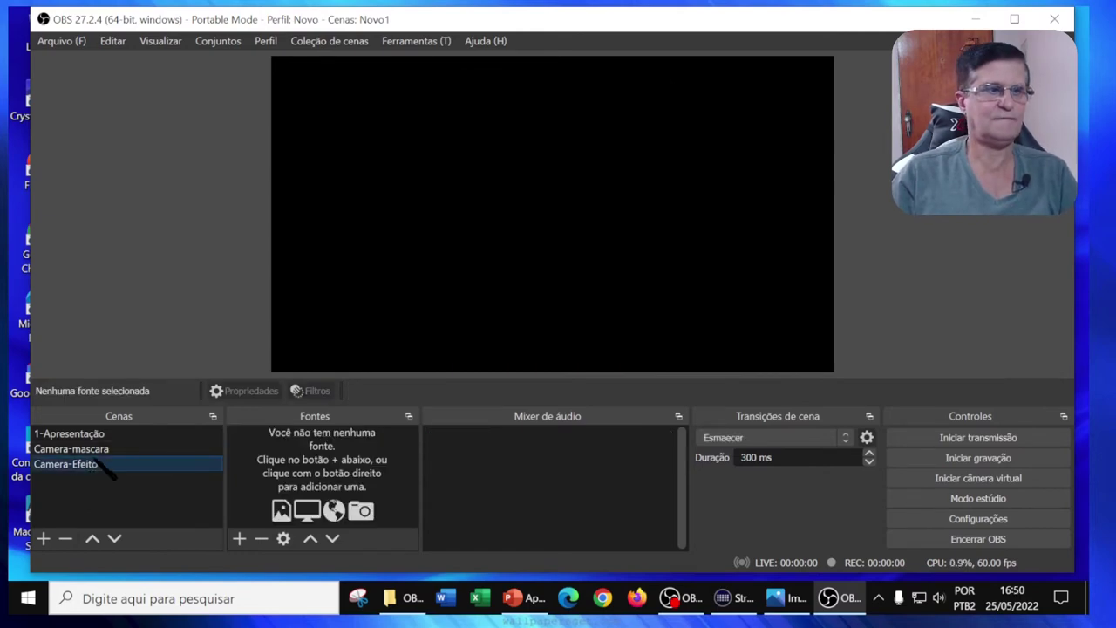
key(Up)
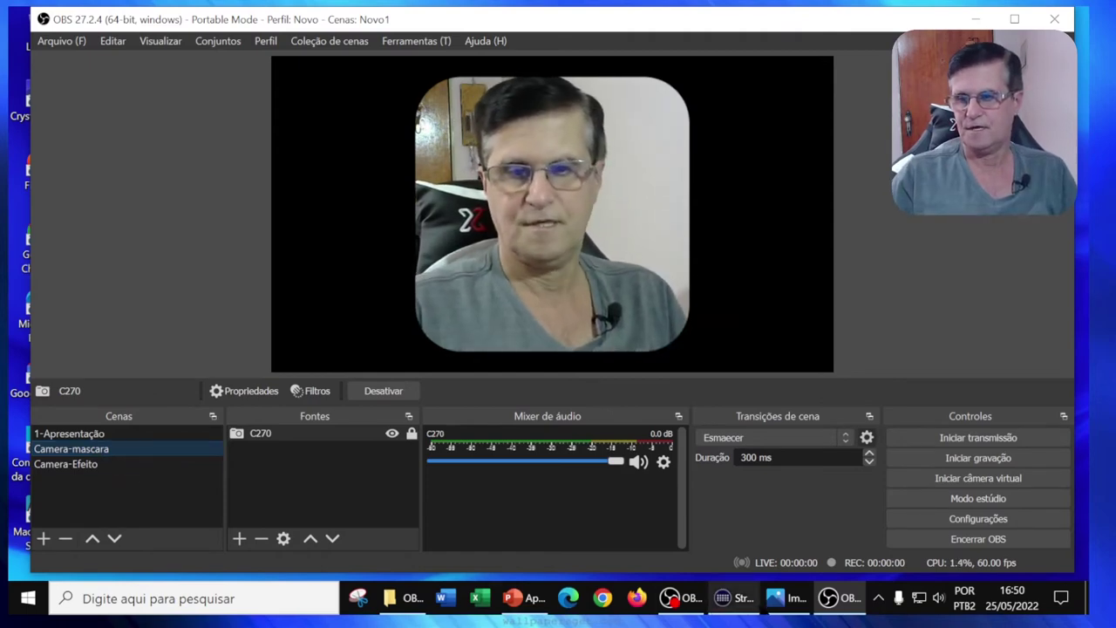
Switch to Firefox, search Google for pixabay and open the Pixabay site
click(638, 599)
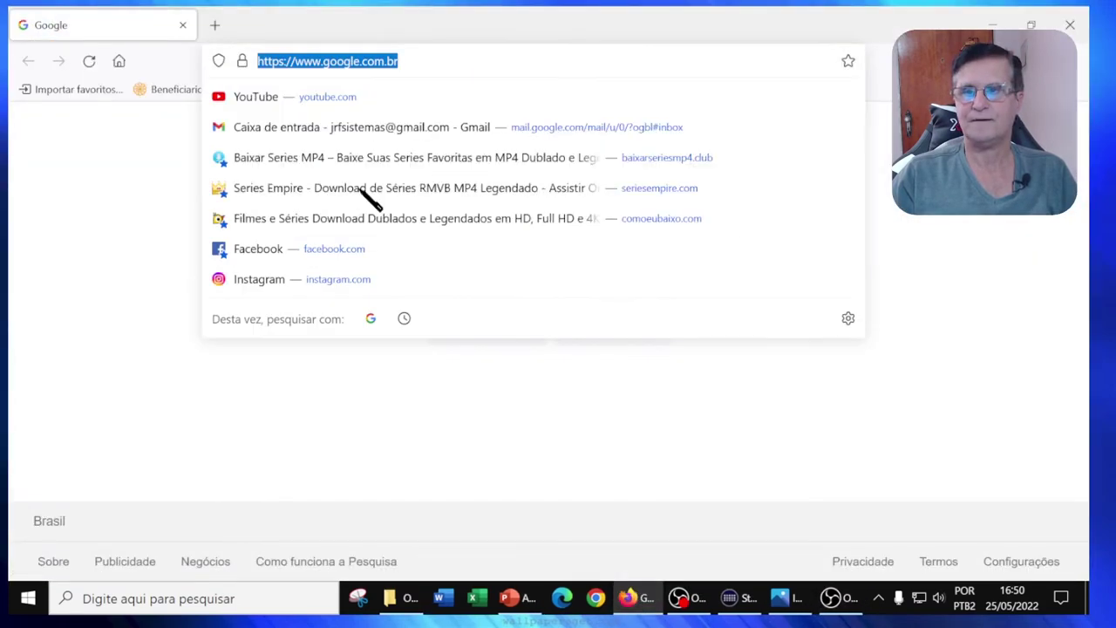
click(174, 367)
text(p)
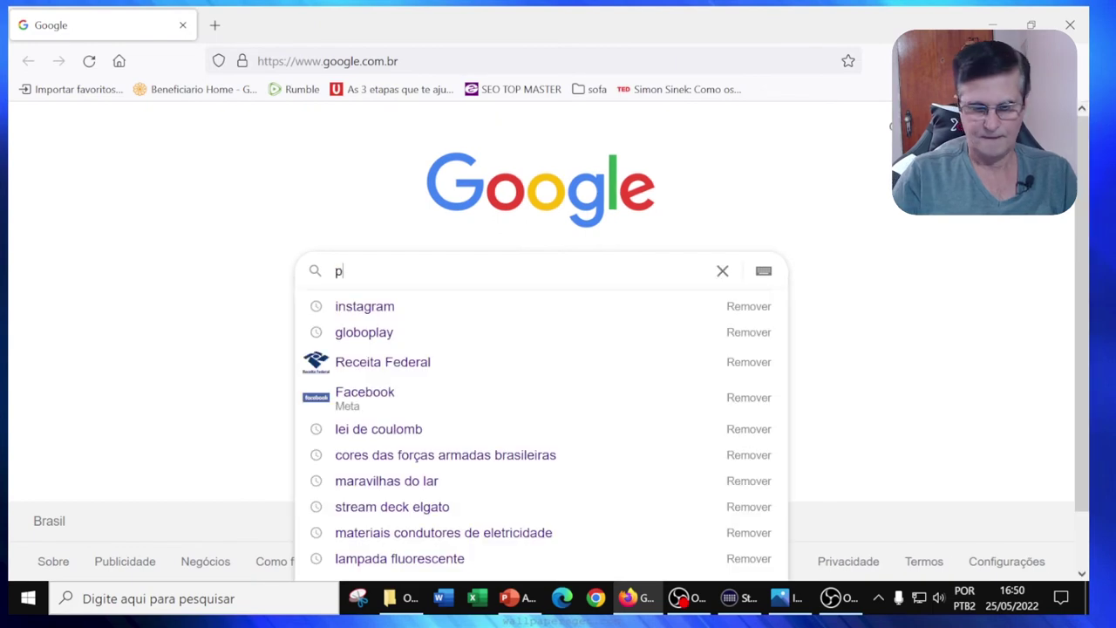
text(ixabay)
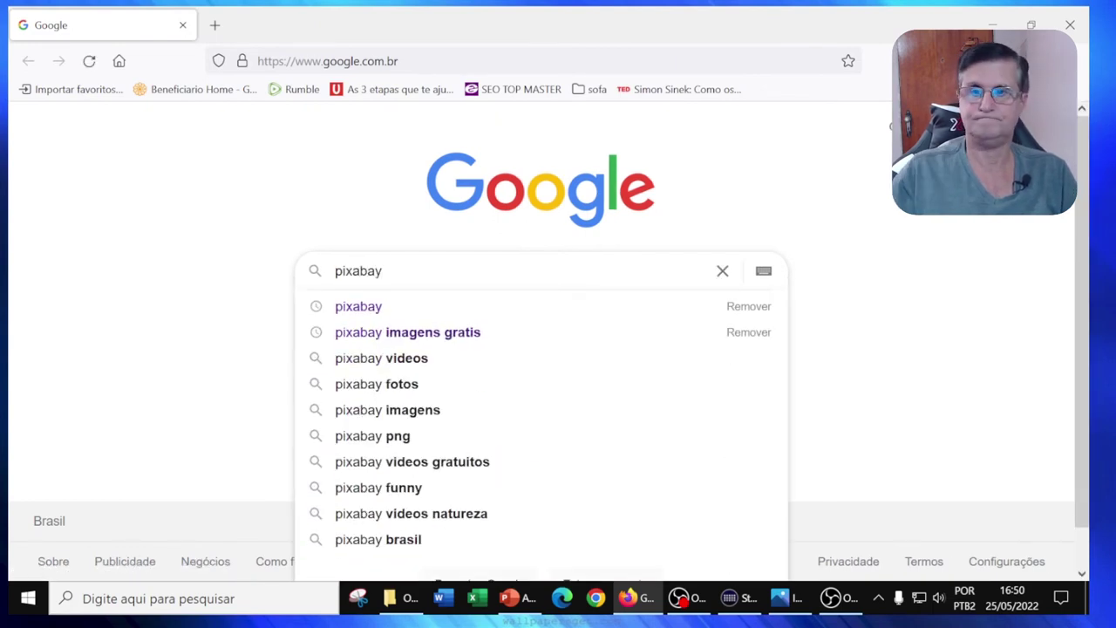
key(Return)
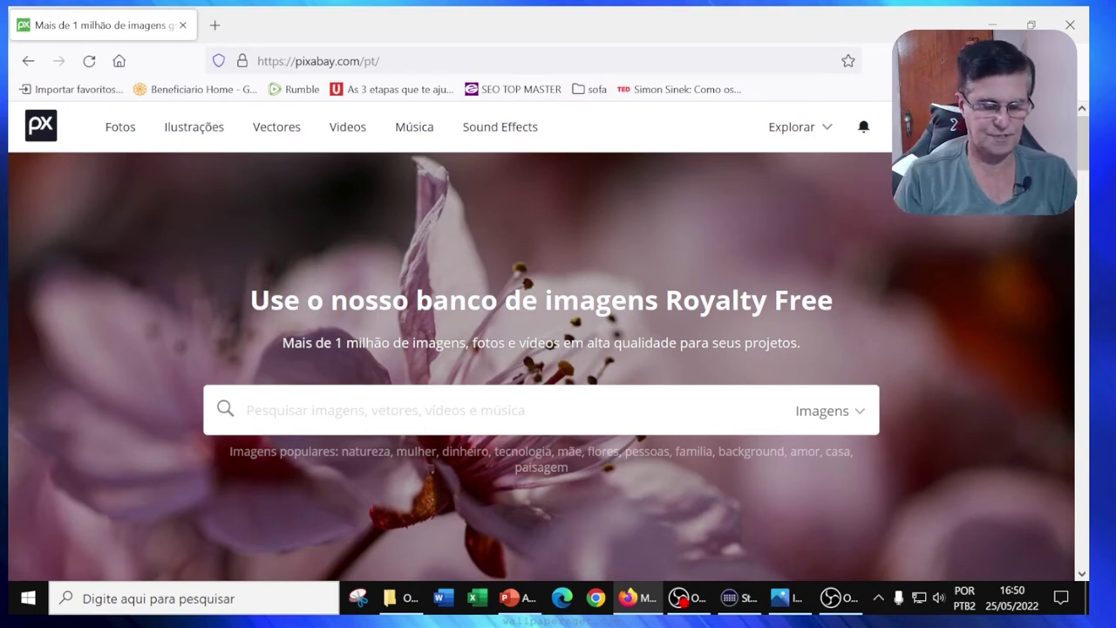
Search Pixabay for espacial and restrict the results to videos
text(espacial)
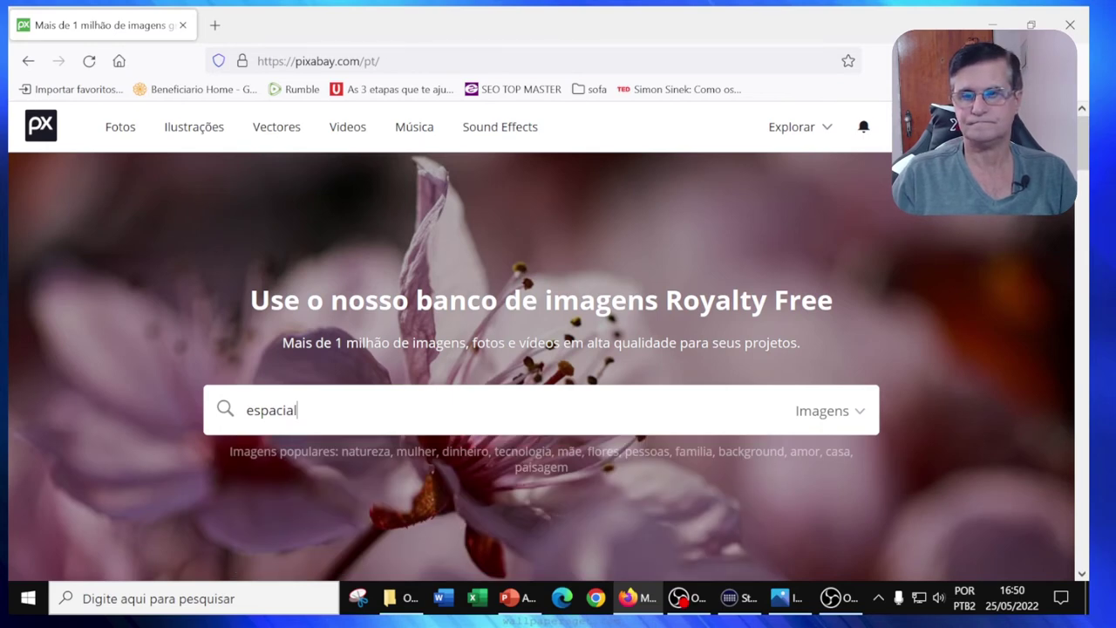
key(Return)
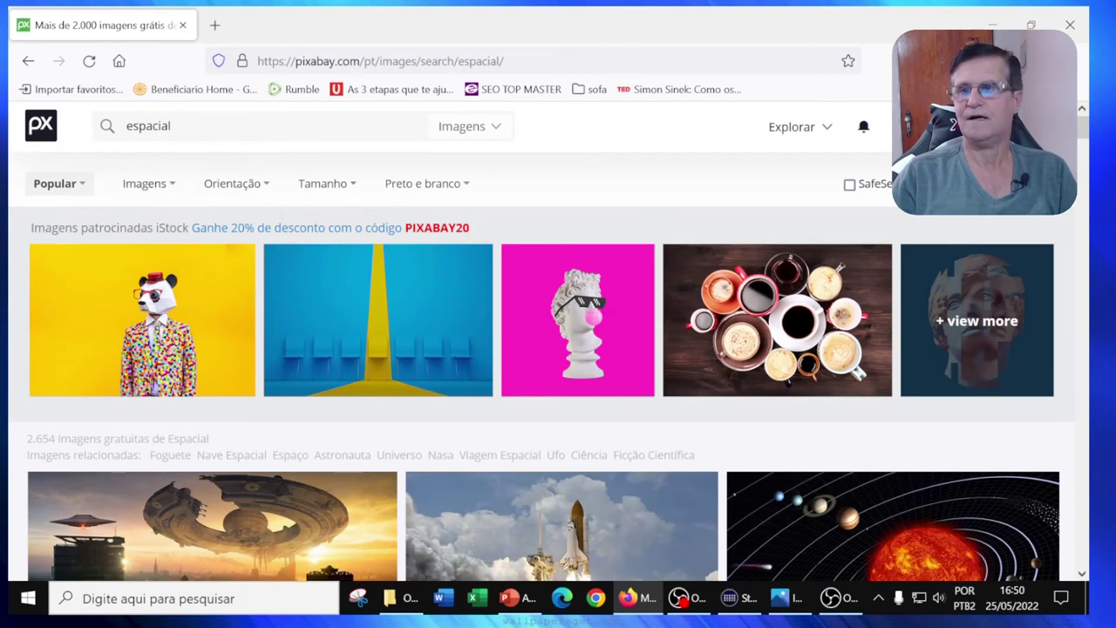
click(495, 128)
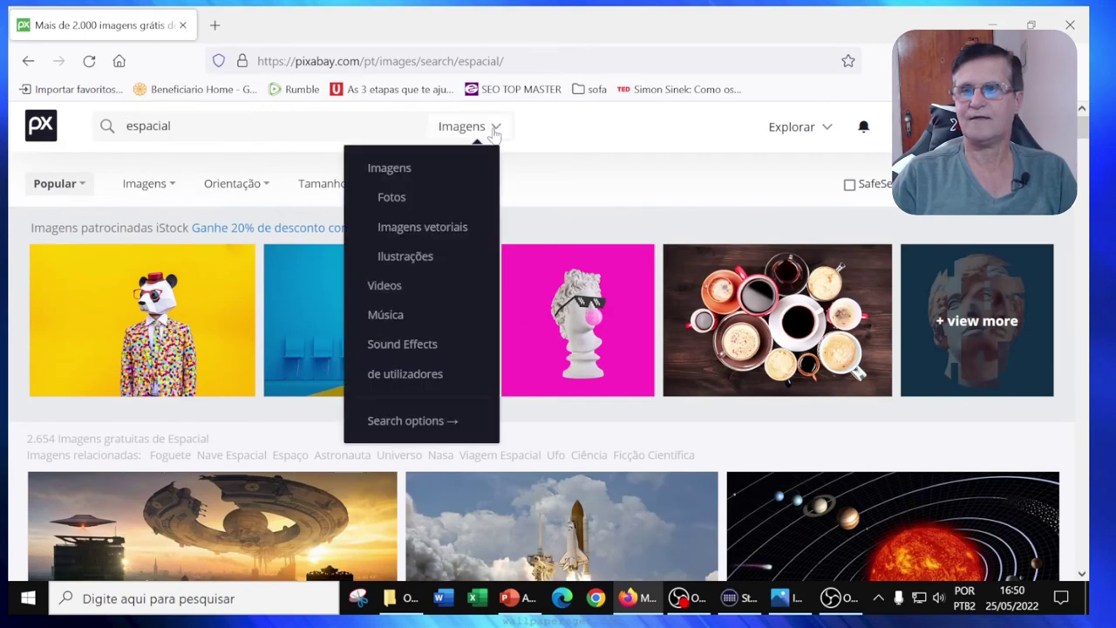
click(394, 293)
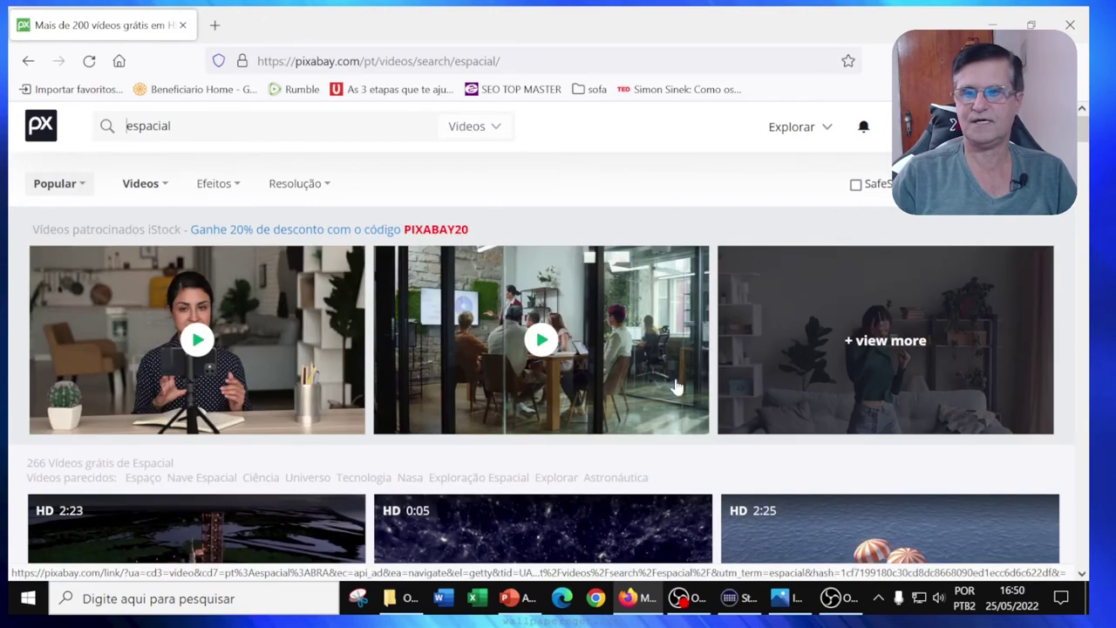
Look through the space-themed video results for a possible background clip, and close the browser
scroll(711, 393, down, 3)
scroll(697, 410, down, 3)
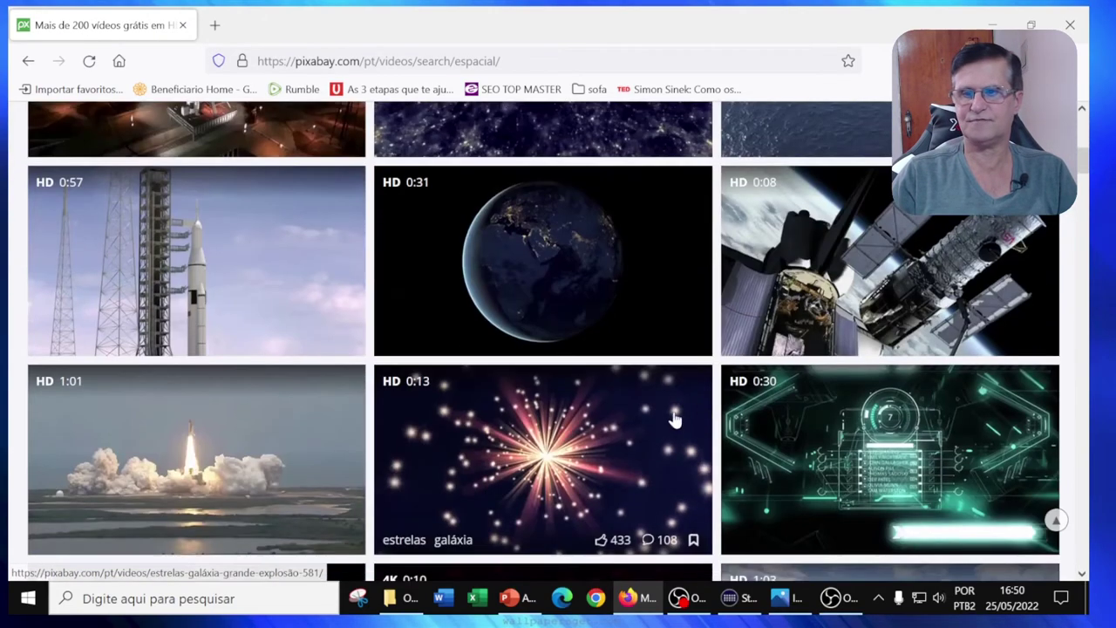
scroll(495, 425, down, 9)
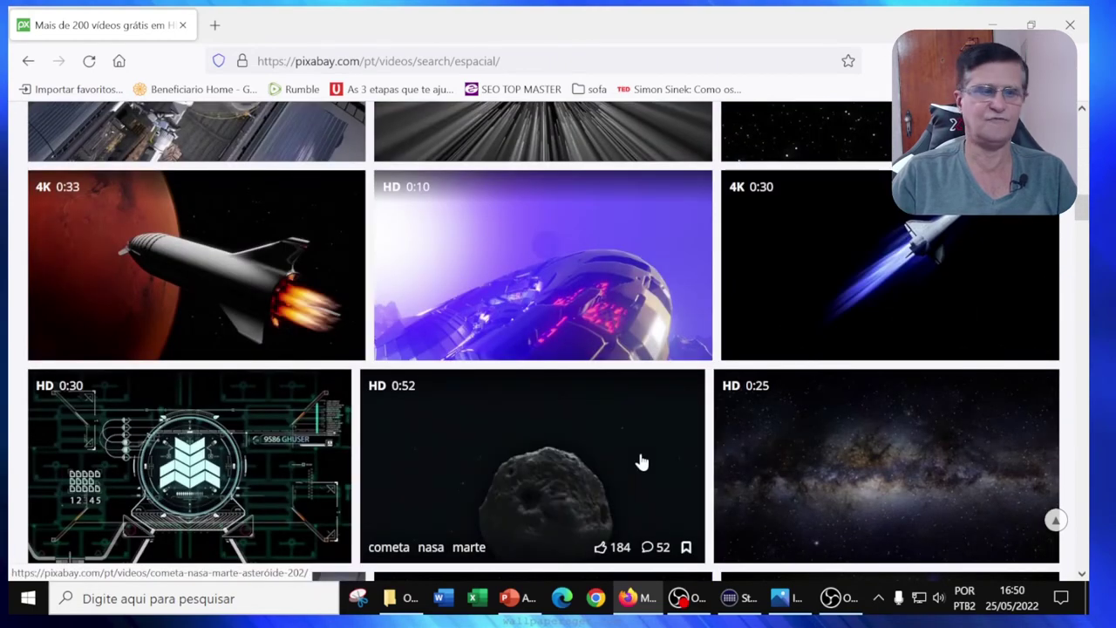
scroll(661, 455, down, 7)
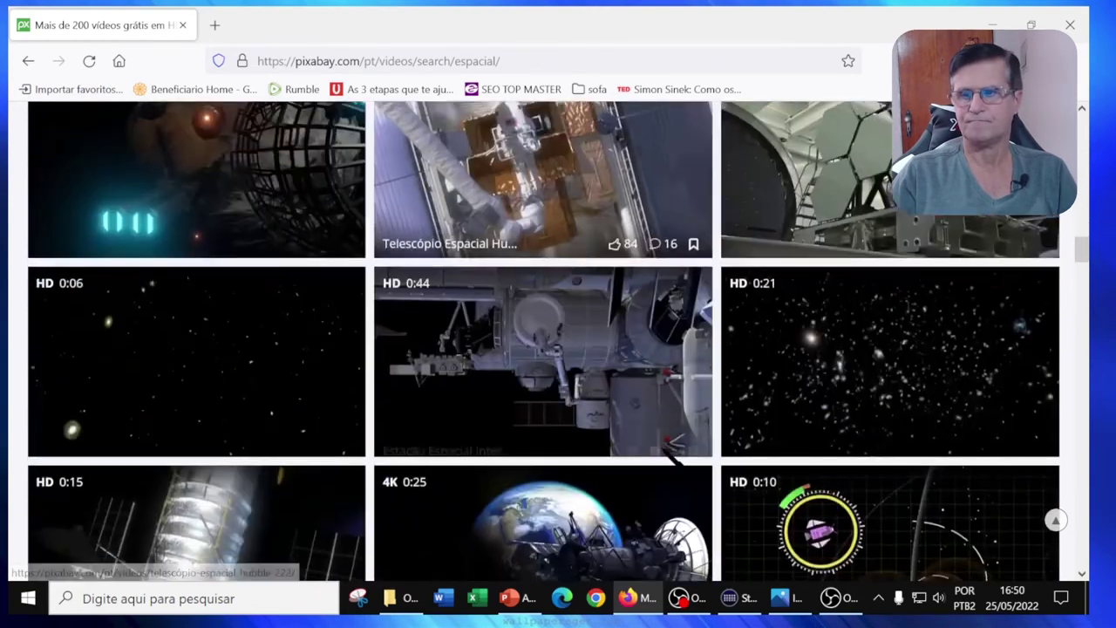
scroll(661, 455, down, 7)
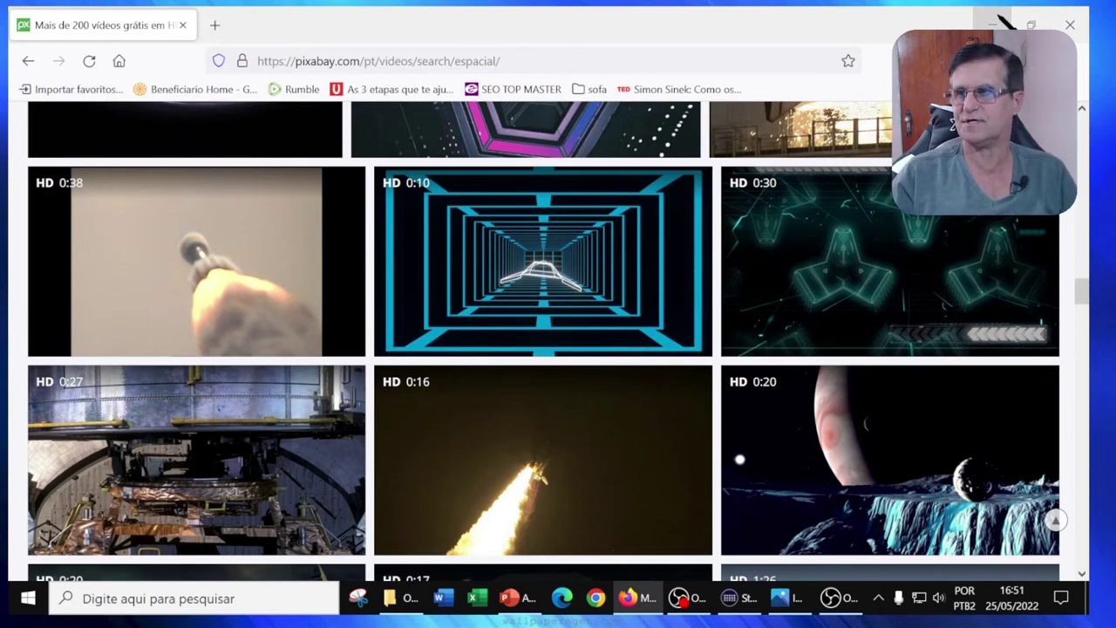
click(1070, 25)
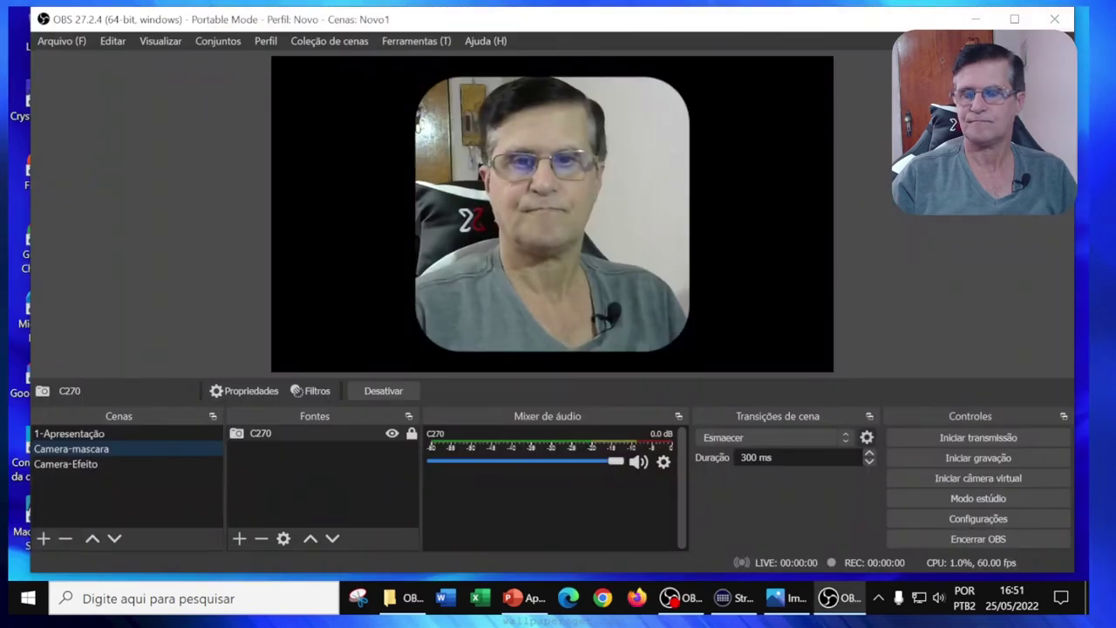
Add a new Fonte de mídia source named VideoFundo to the Camera-Efeito scene
click(76, 464)
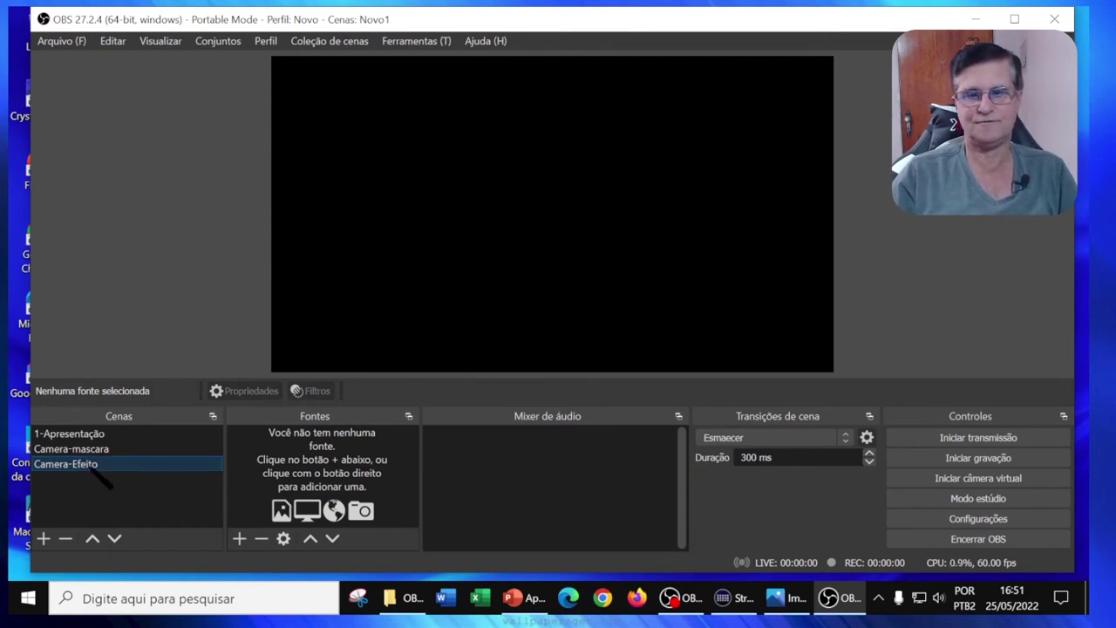
key(Up)
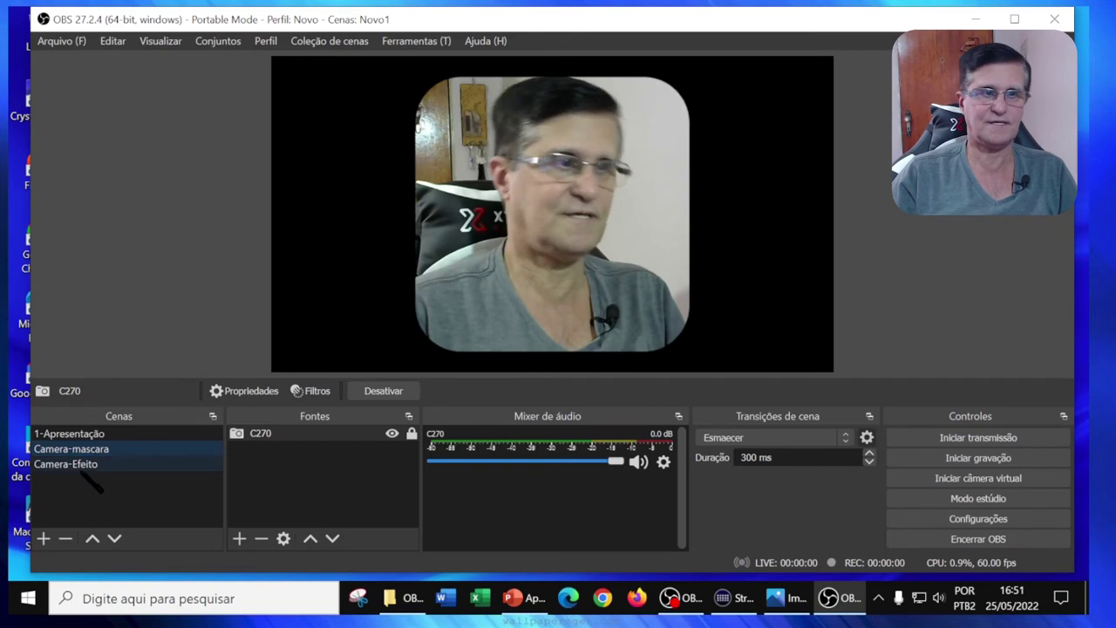
key(Down)
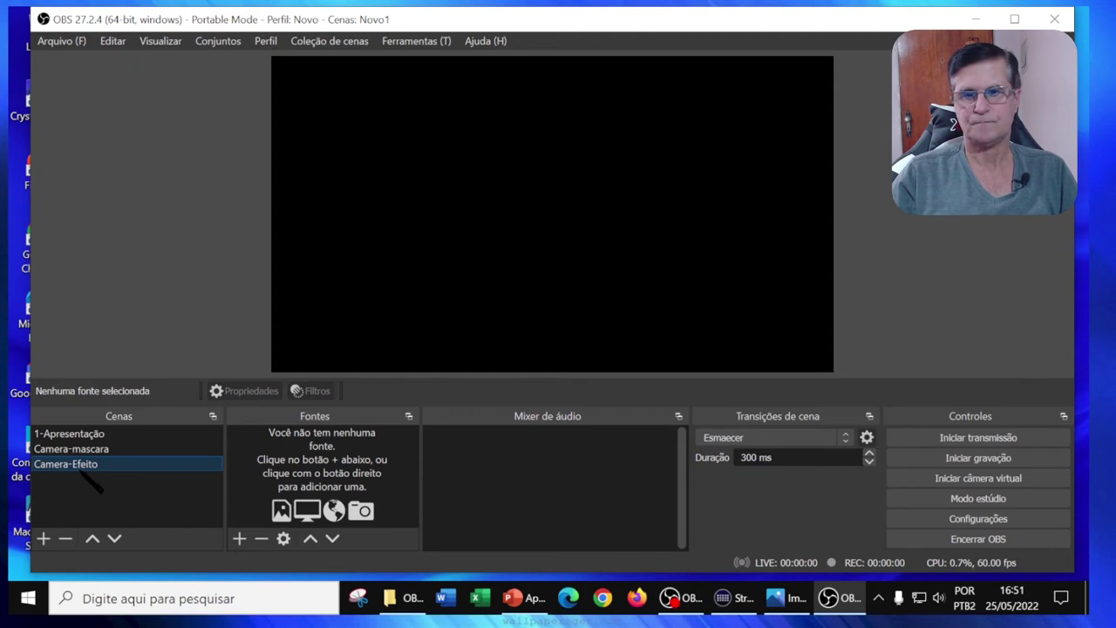
click(240, 539)
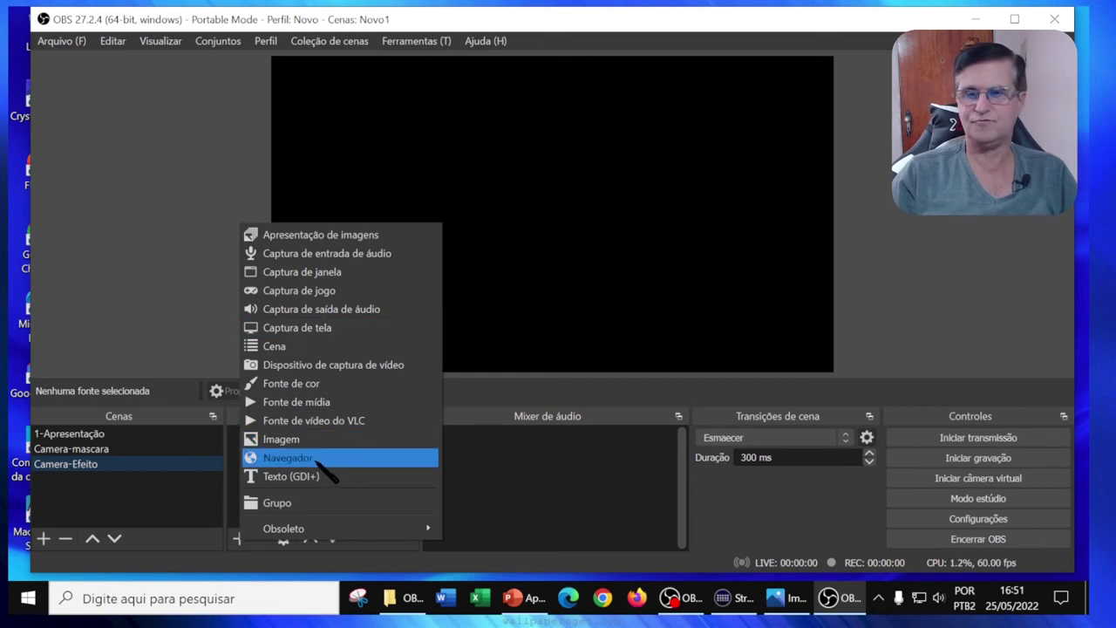
click(328, 405)
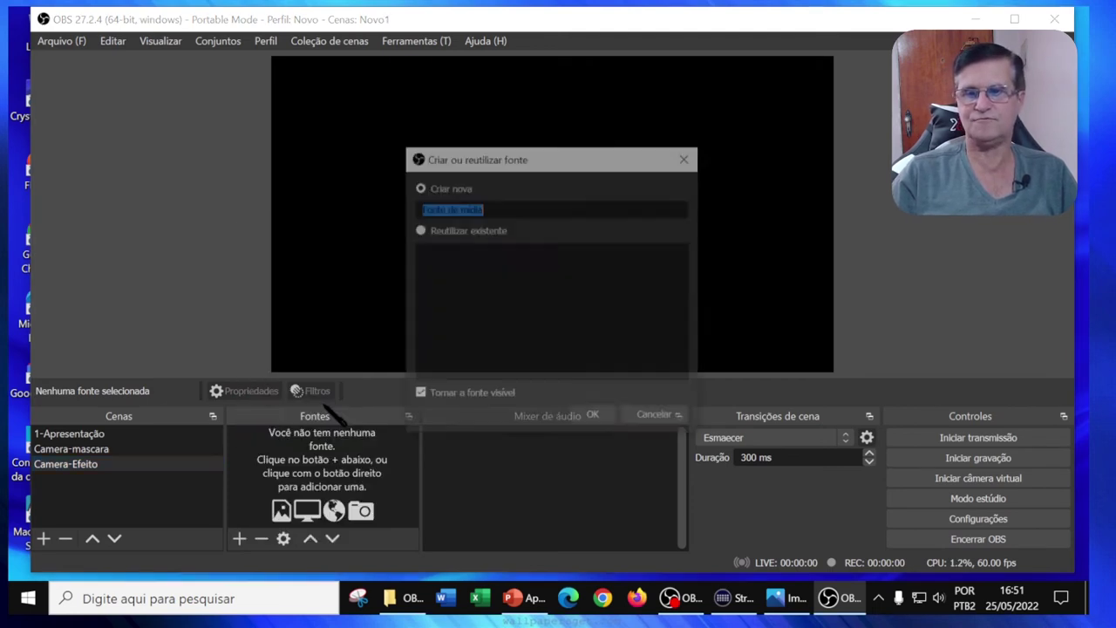
text(VideoFundo)
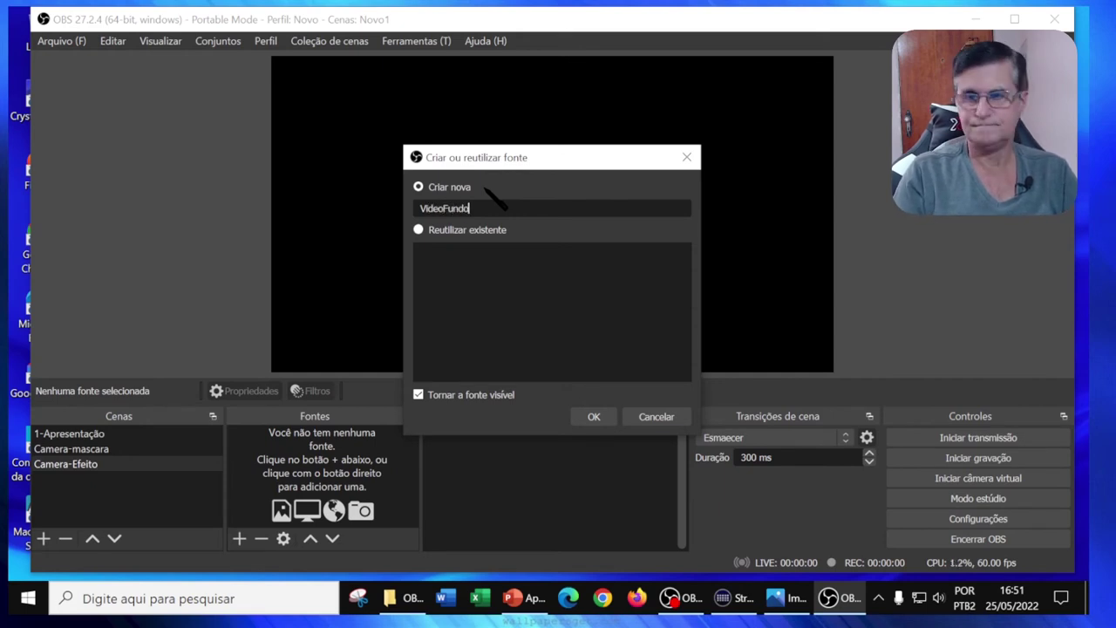
click(585, 415)
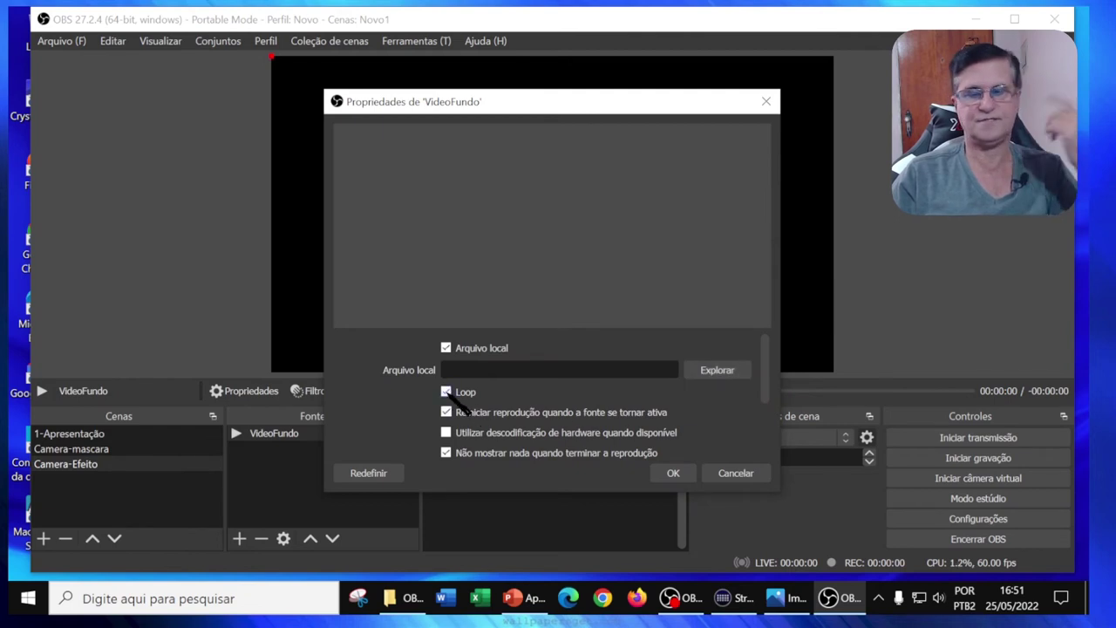
Set VideoFundo to play Nebula - 6044.mp4 from OBS Teste with Loop enabled and Não mostrar nada quando terminar a reprodução disabled
click(446, 392)
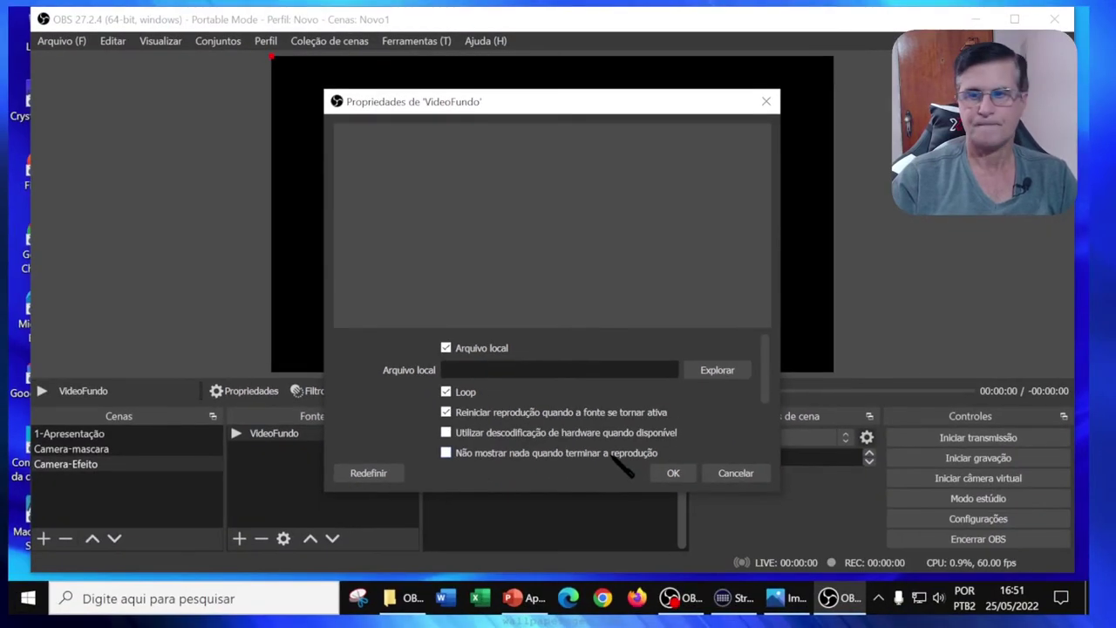
click(724, 371)
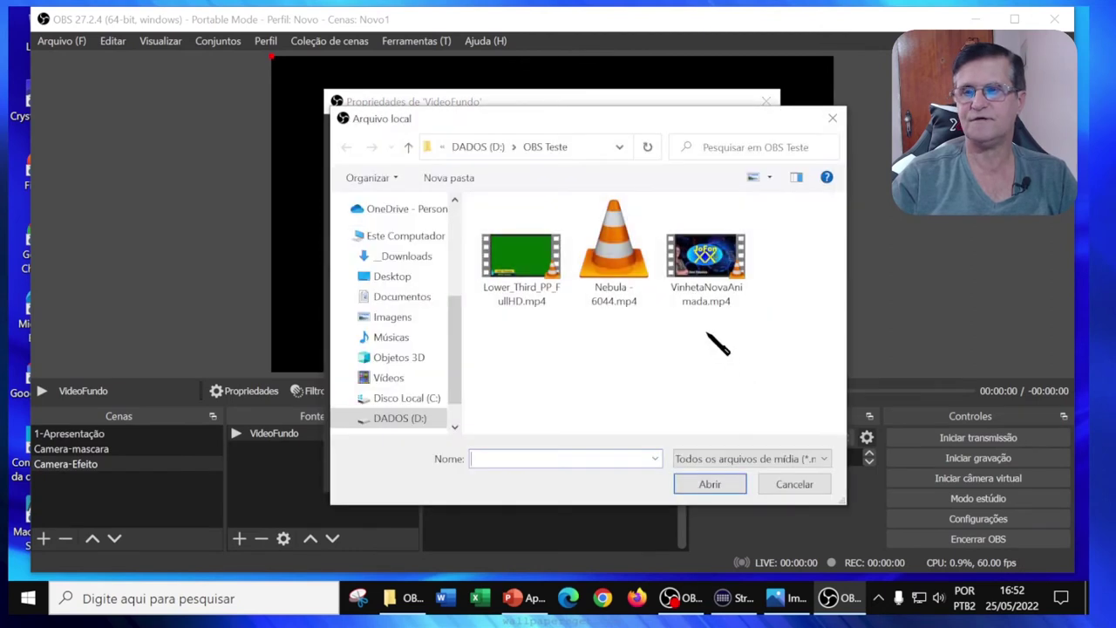
click(621, 266)
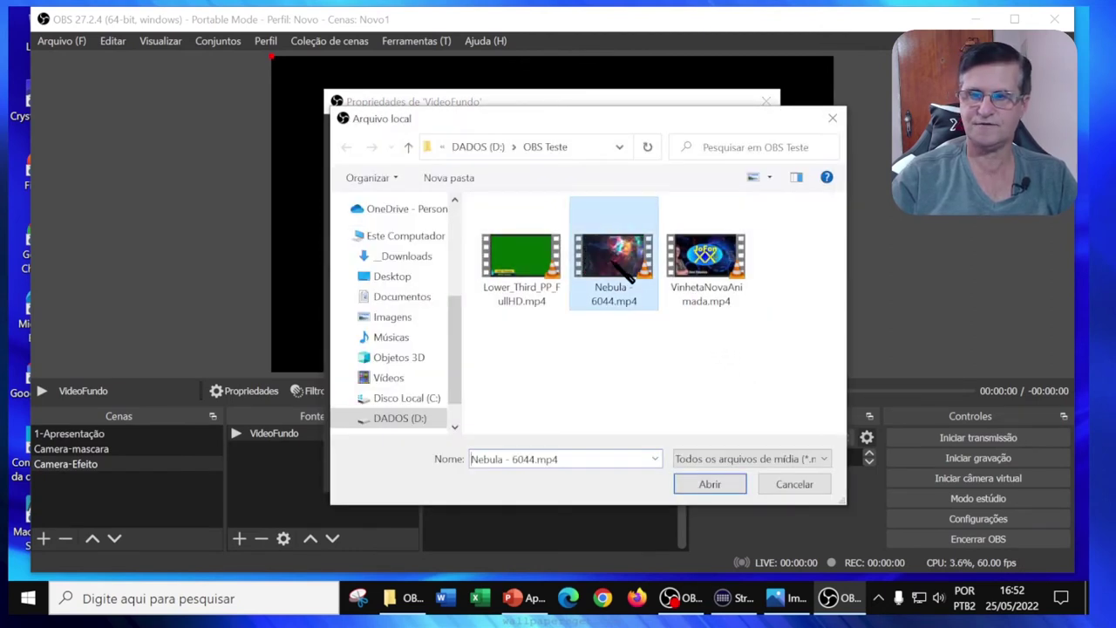
click(709, 485)
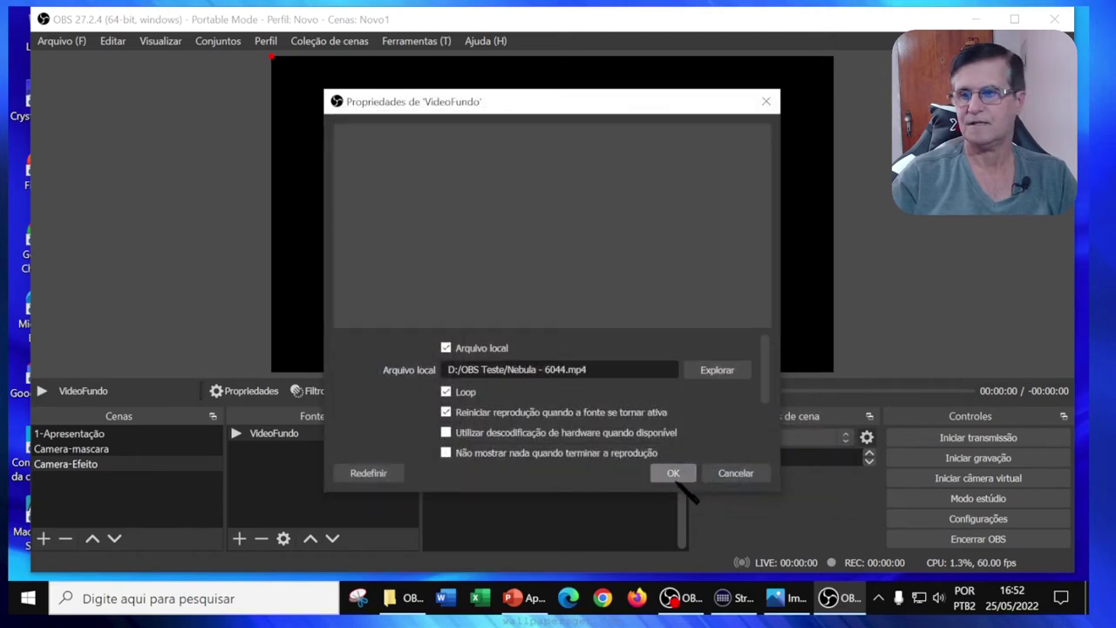
click(676, 474)
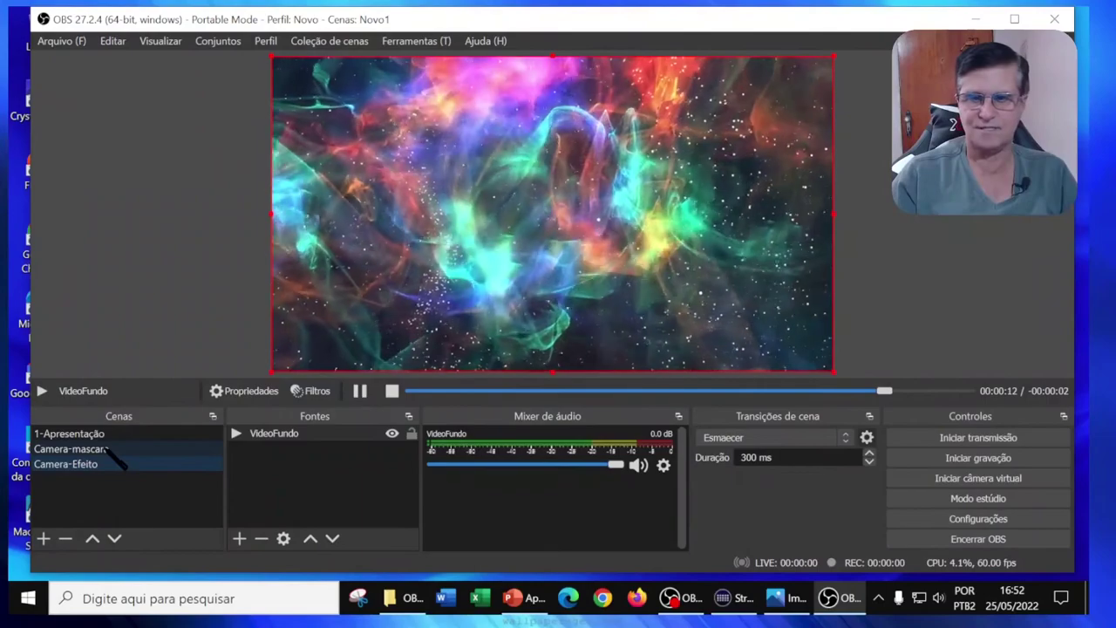
Add a Máscara/mistura de imagem effect filter named MaskVideo to the VideoFundo source
click(283, 436)
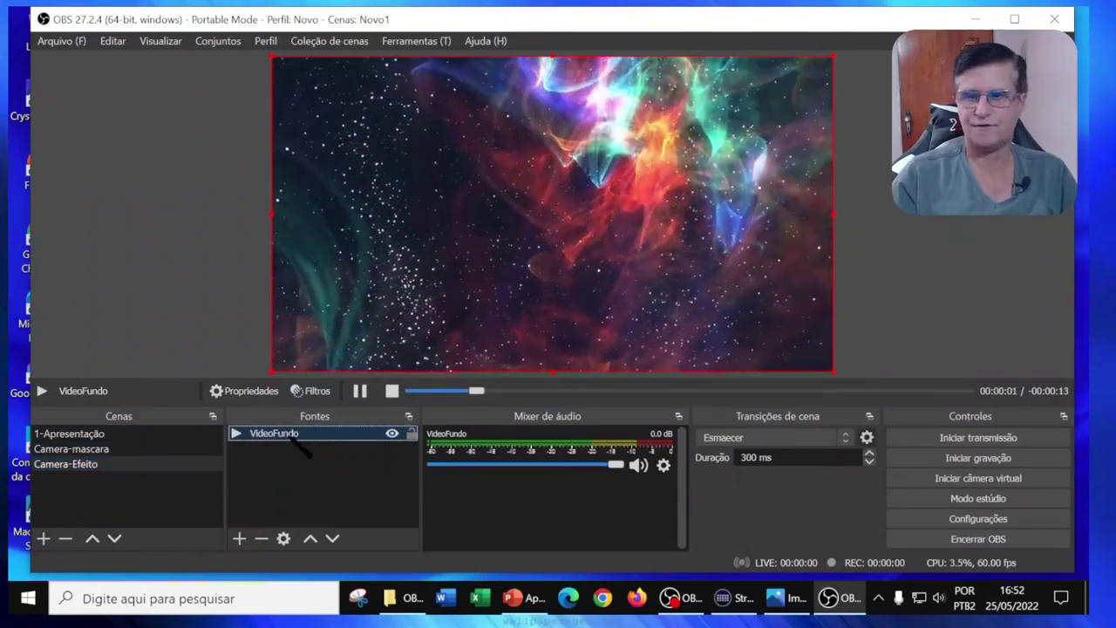
right_click(295, 442)
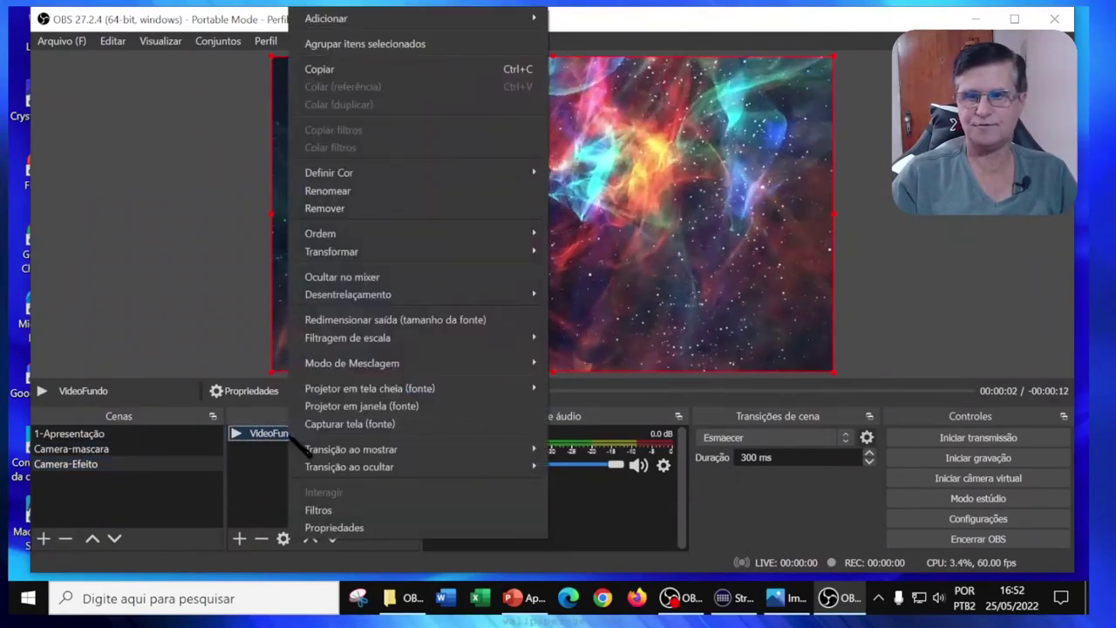
click(336, 508)
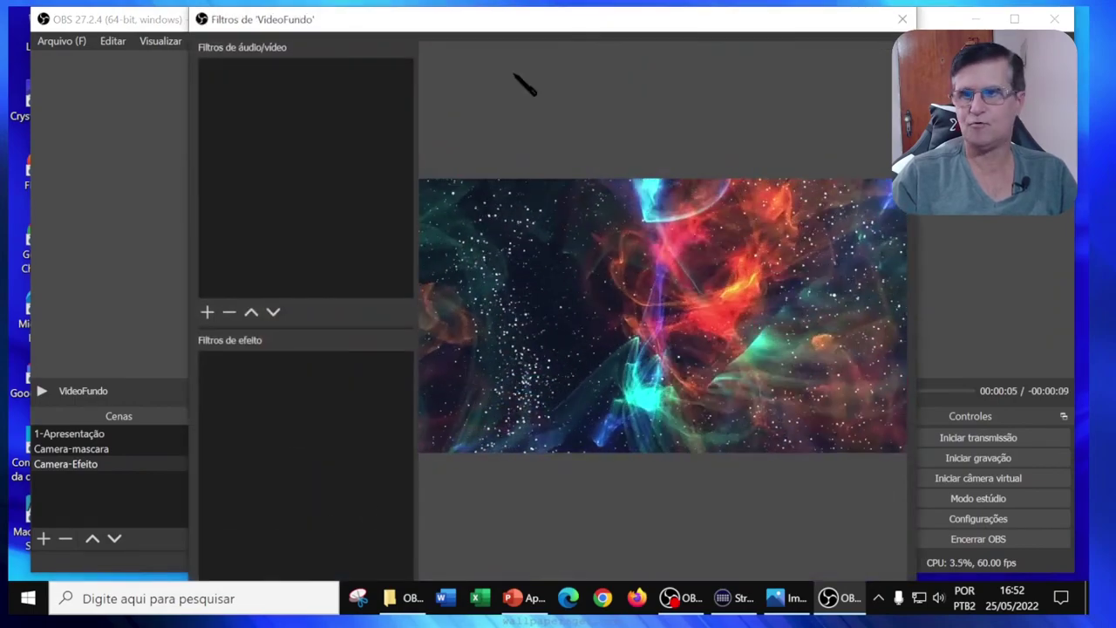
drag(518, 10, 528, 57)
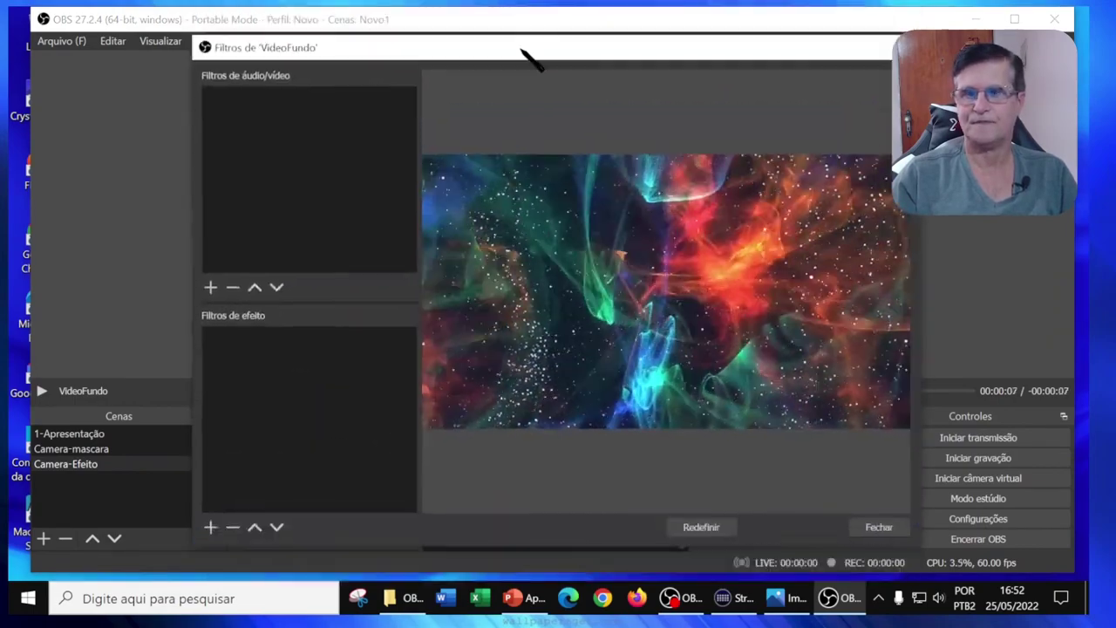
click(210, 527)
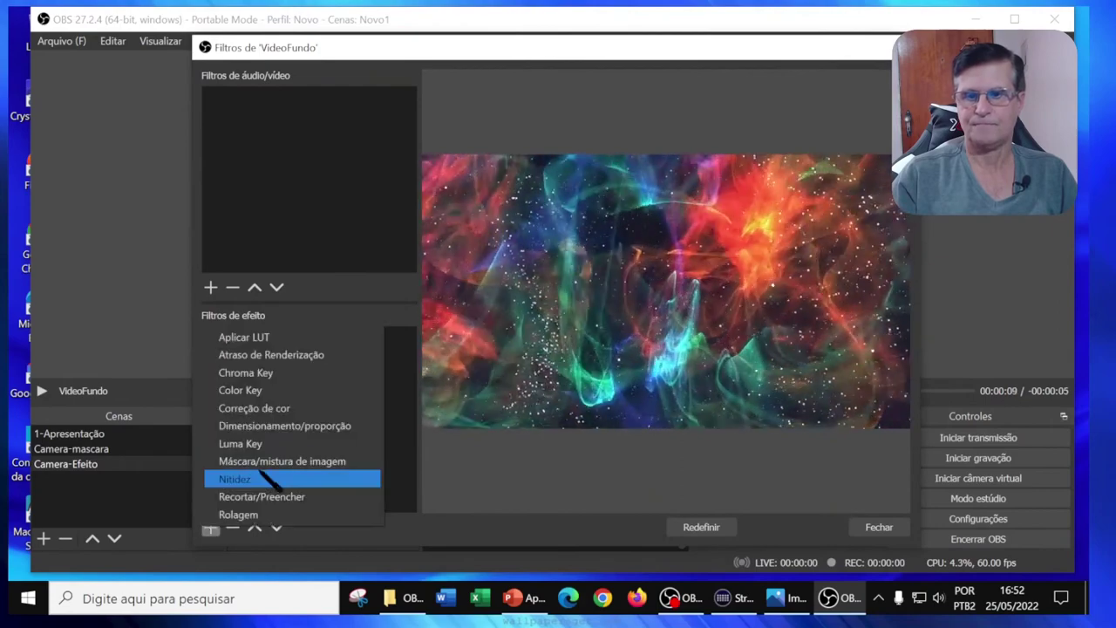
click(294, 471)
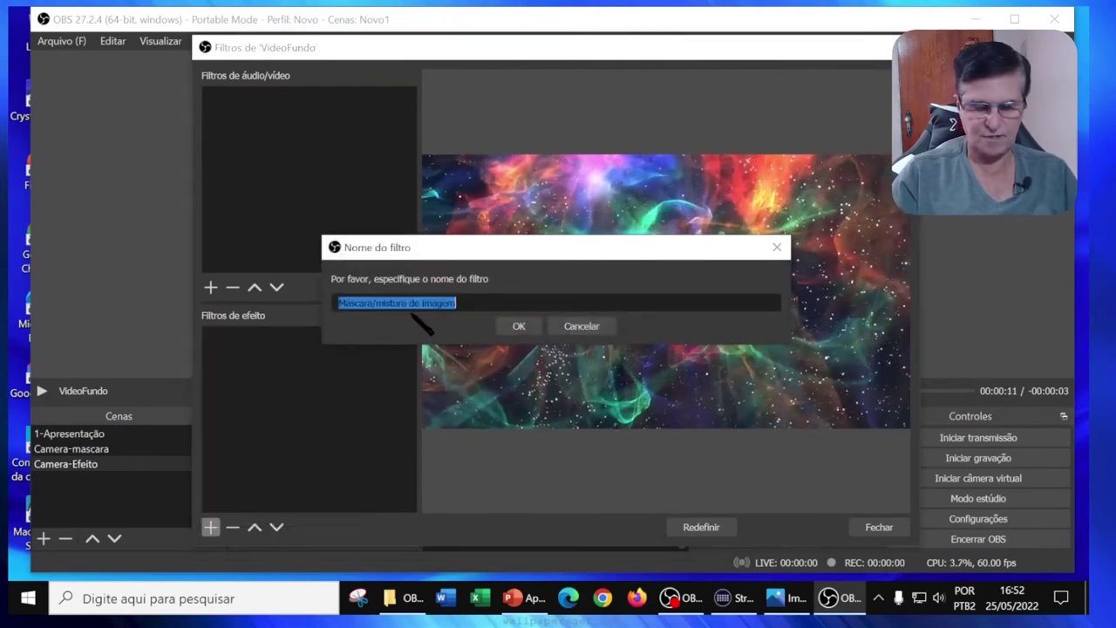
text(Mask)
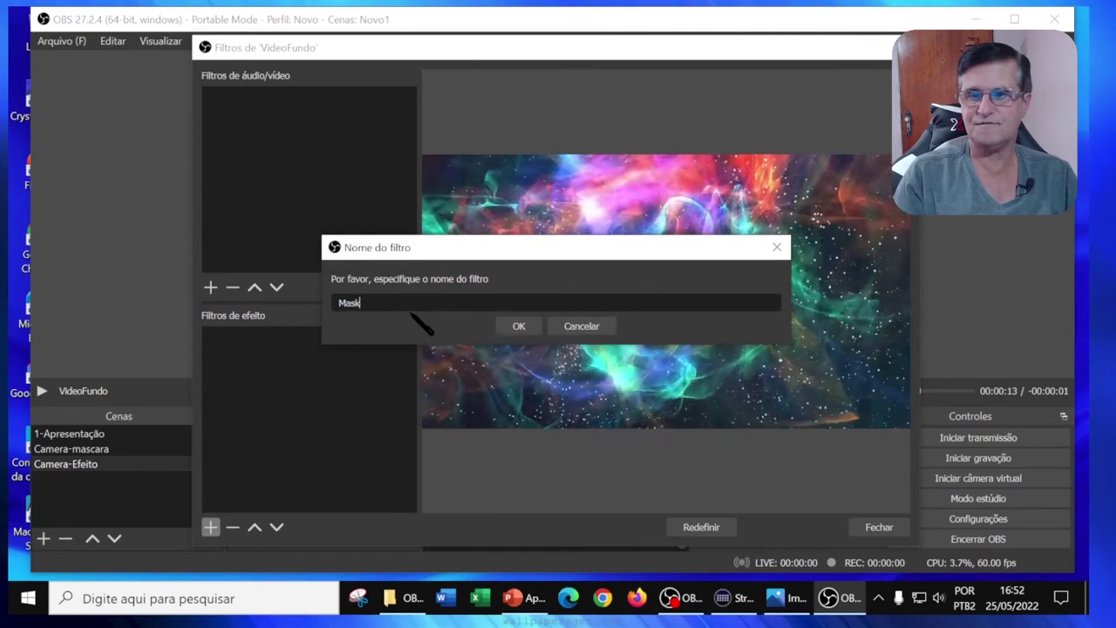
text(Video)
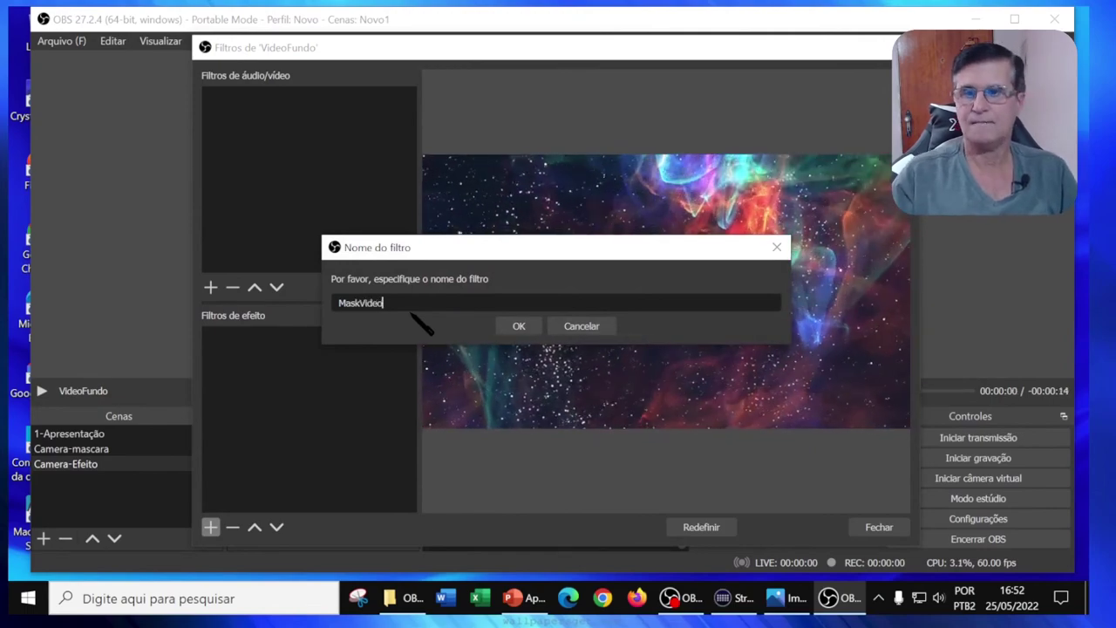
click(522, 325)
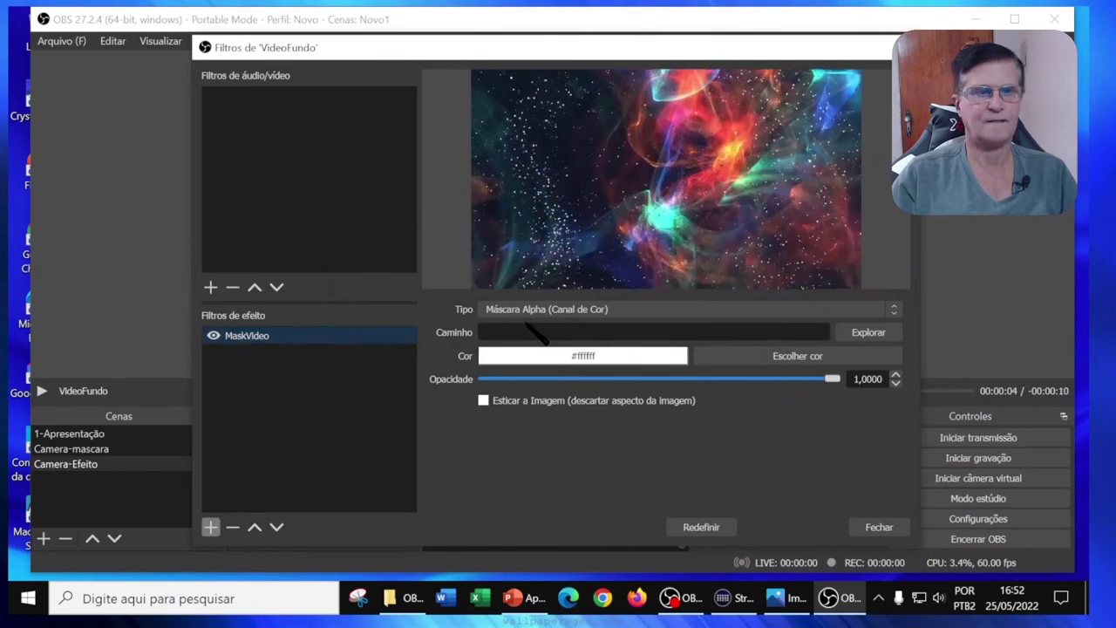
Use BordaCamera.jpg from OBS Teste as the MaskVideo filter's mask image and close the filters
click(864, 333)
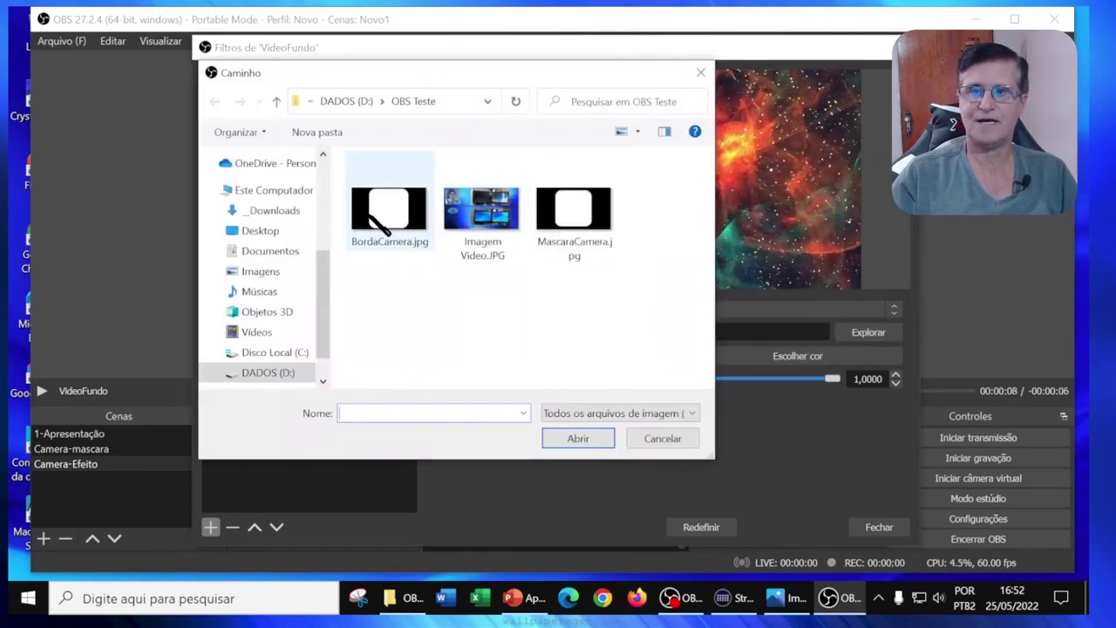
click(427, 228)
click(578, 437)
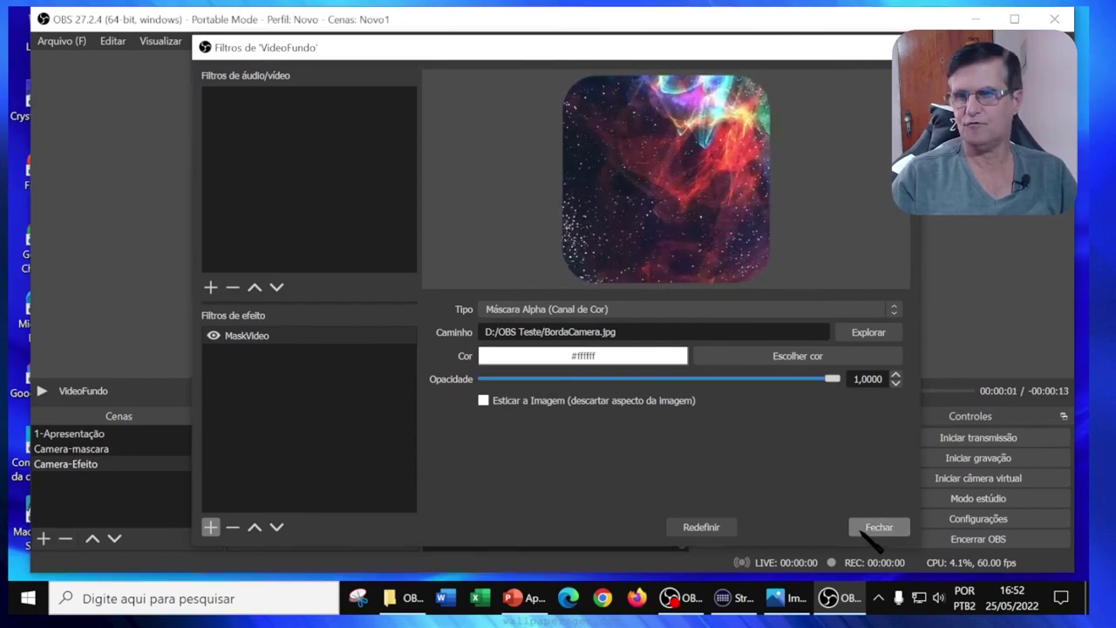
click(868, 530)
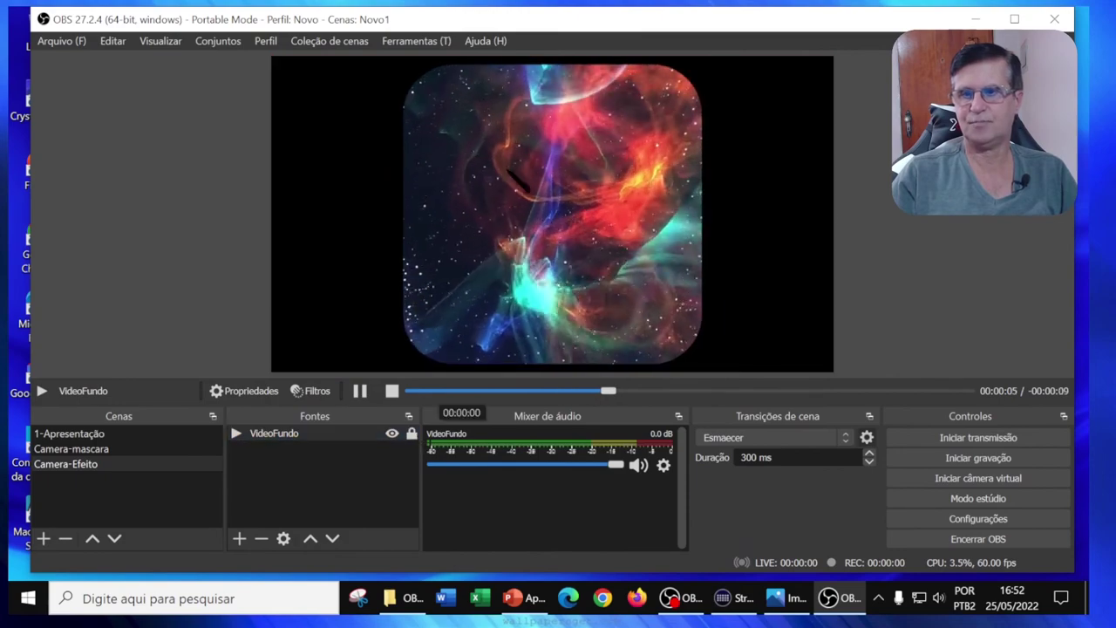
Switch back and forth between the Camera-mascara and Camera-Efeito scenes to compare the sizes of their masked shapes
click(91, 448)
click(97, 462)
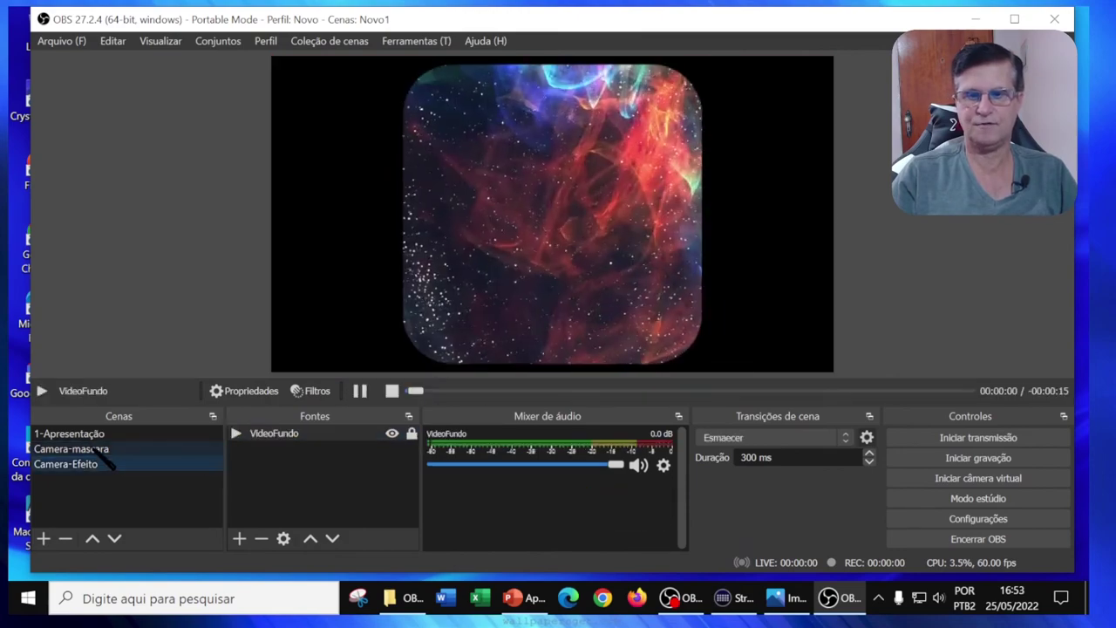
click(92, 449)
click(98, 462)
click(91, 448)
click(98, 463)
click(98, 448)
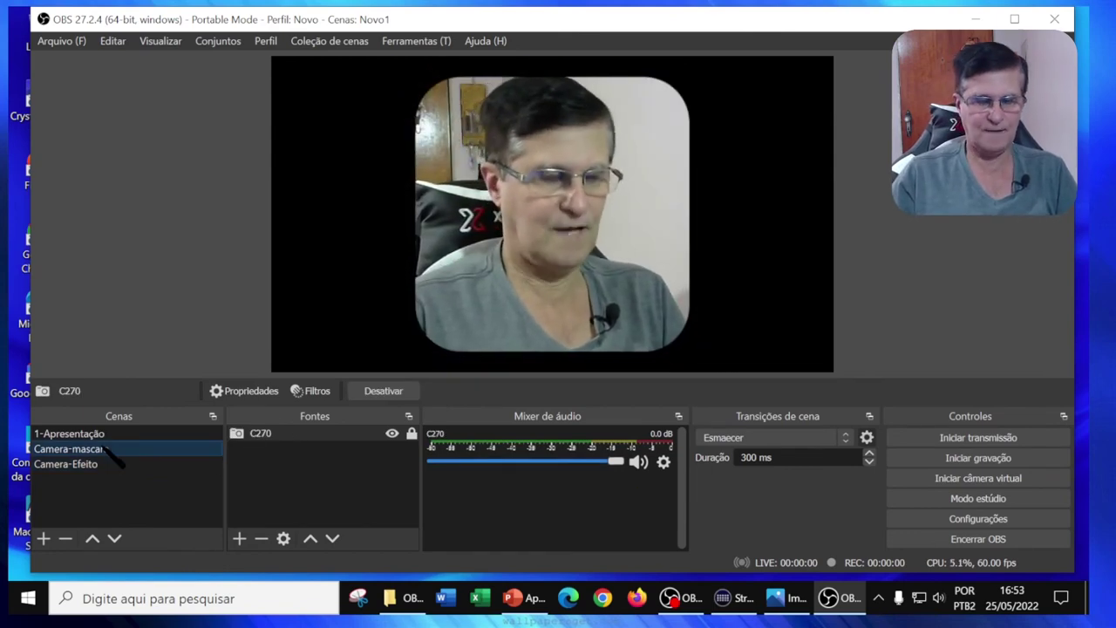
click(98, 463)
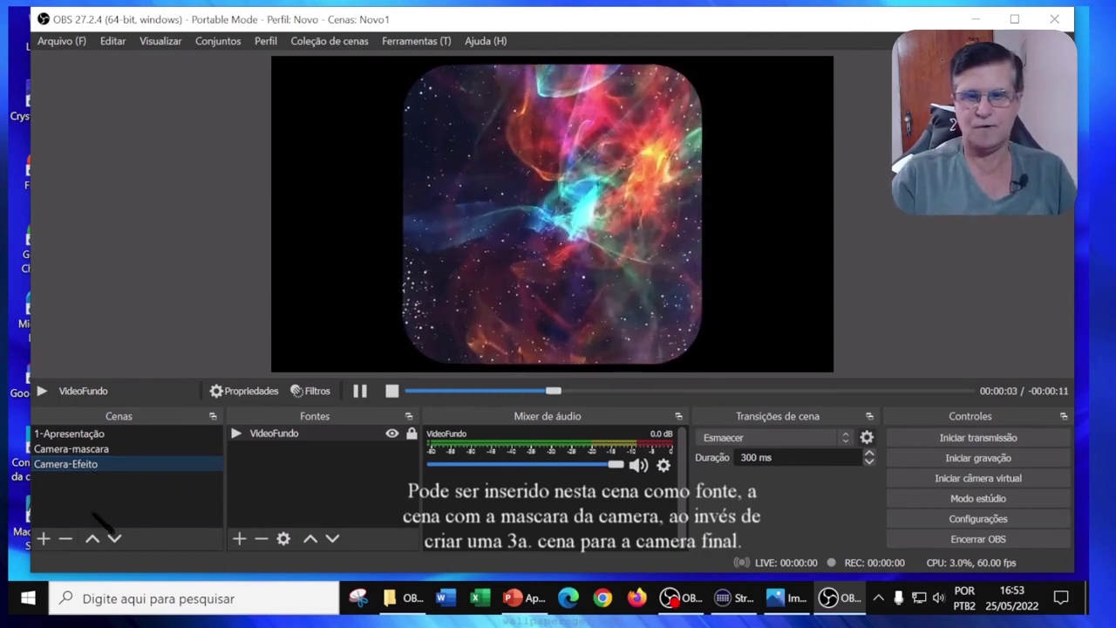
Create a new scene named WEBCAM1
click(44, 539)
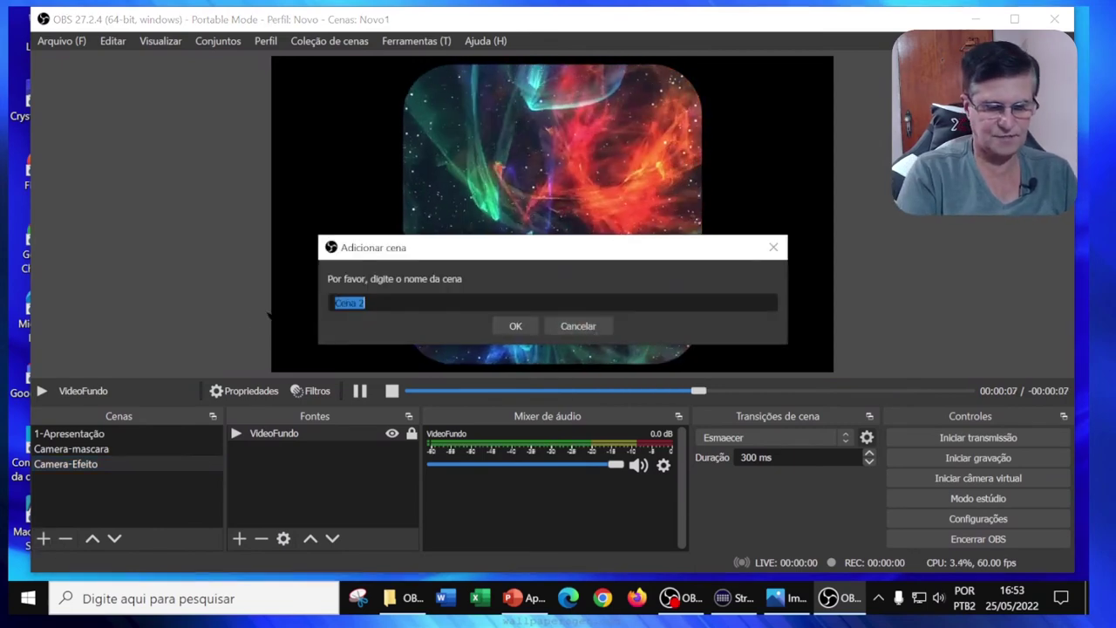
text(WEBCA)
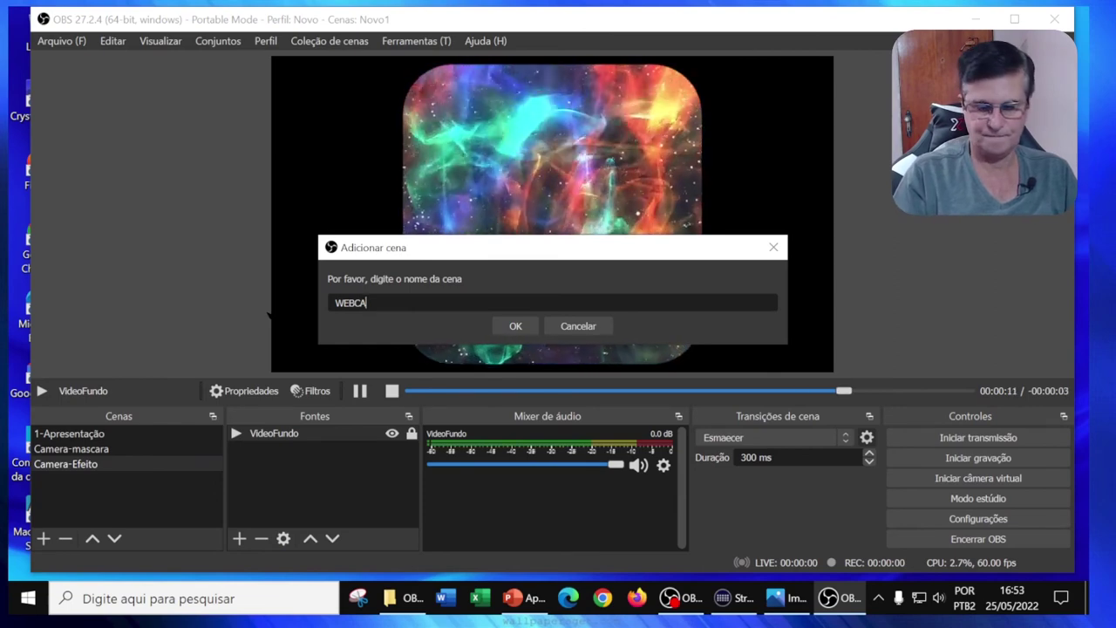
text(M1)
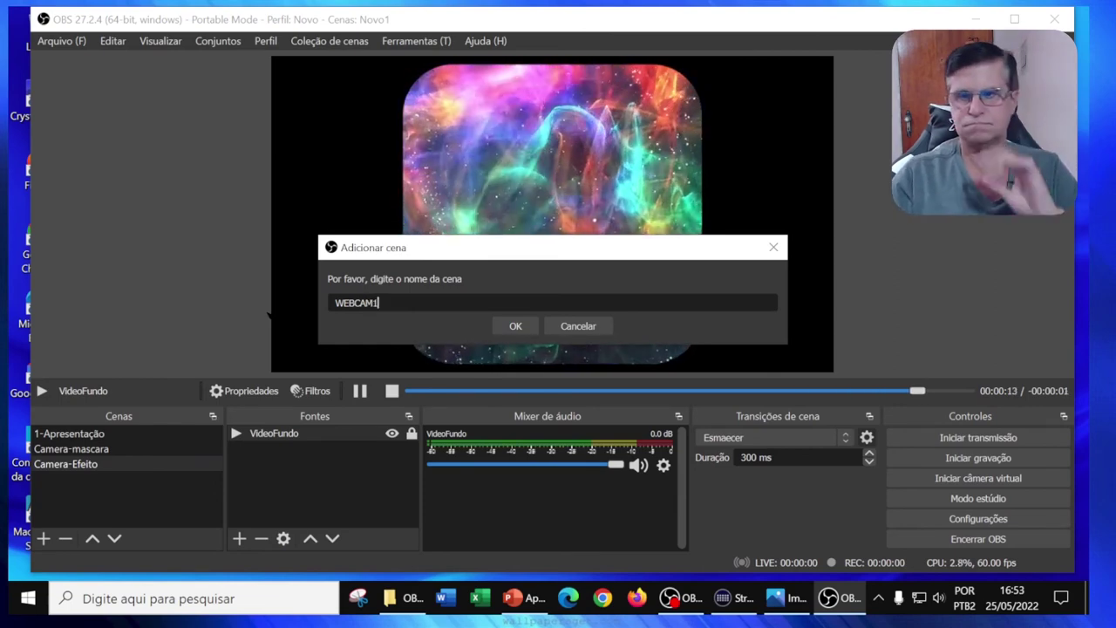
click(513, 325)
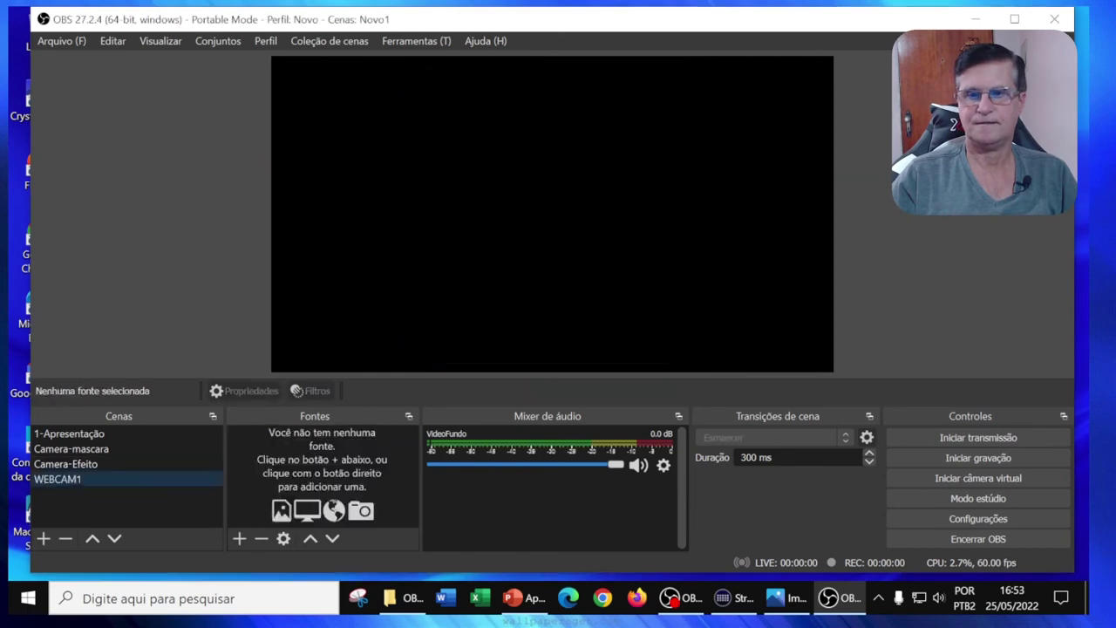
Add the existing Camera-Efeito scene as a source in WEBCAM1, with the Camera-mascara scene above it
click(239, 539)
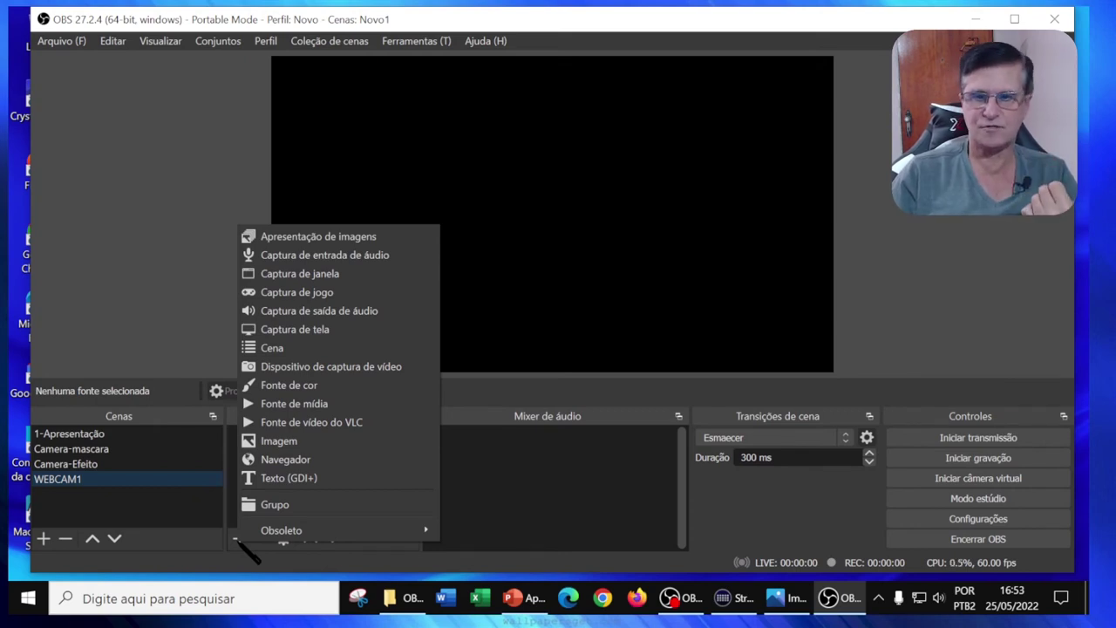
click(282, 349)
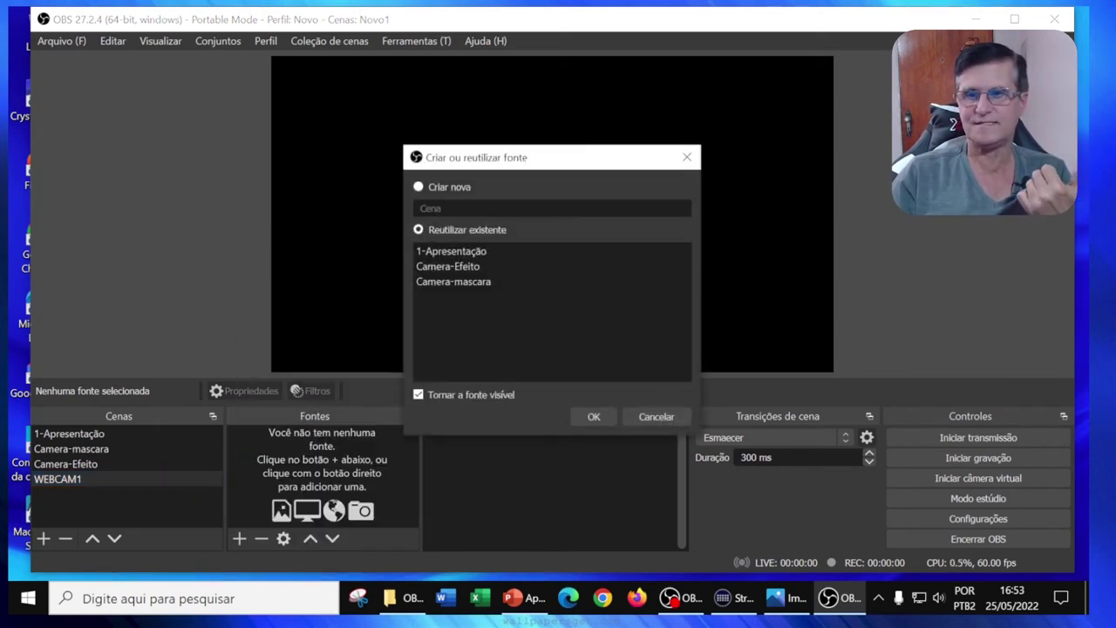
click(480, 268)
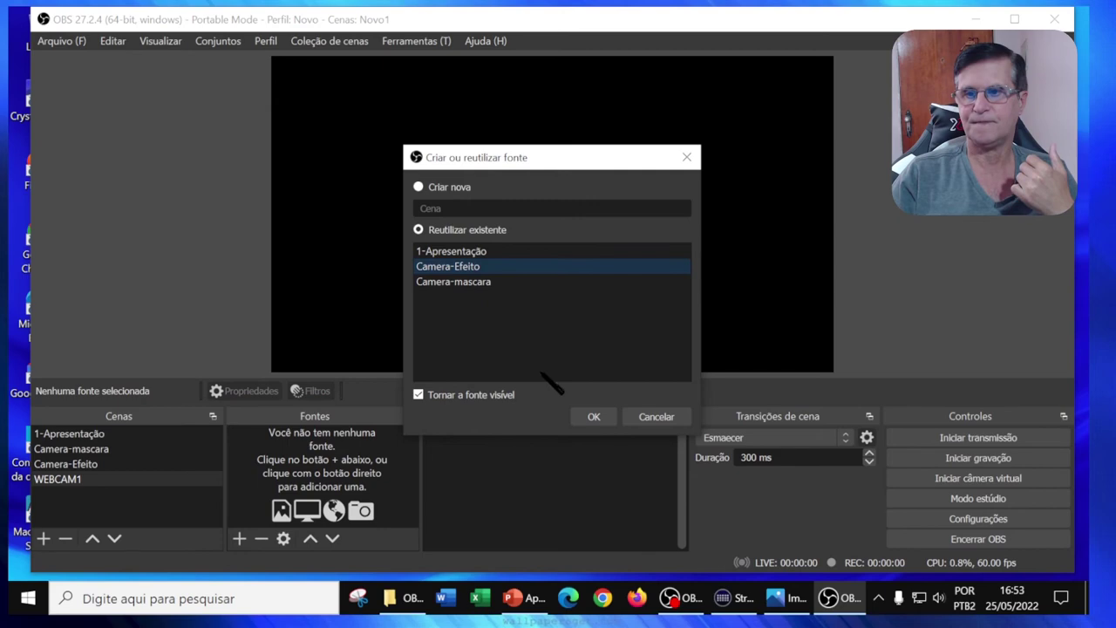
click(592, 416)
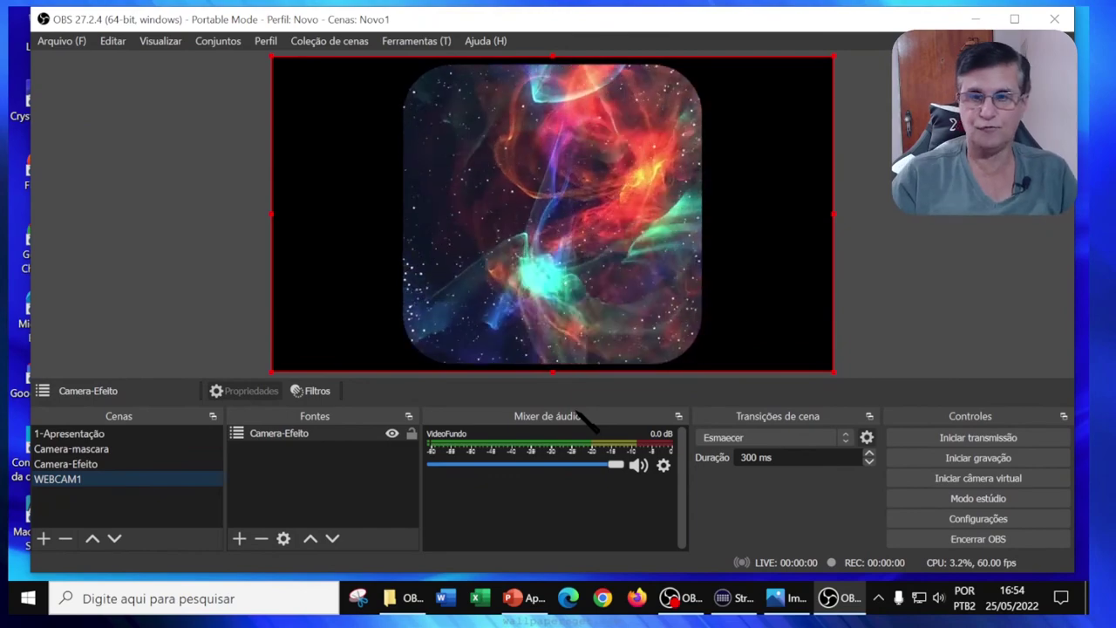
click(240, 539)
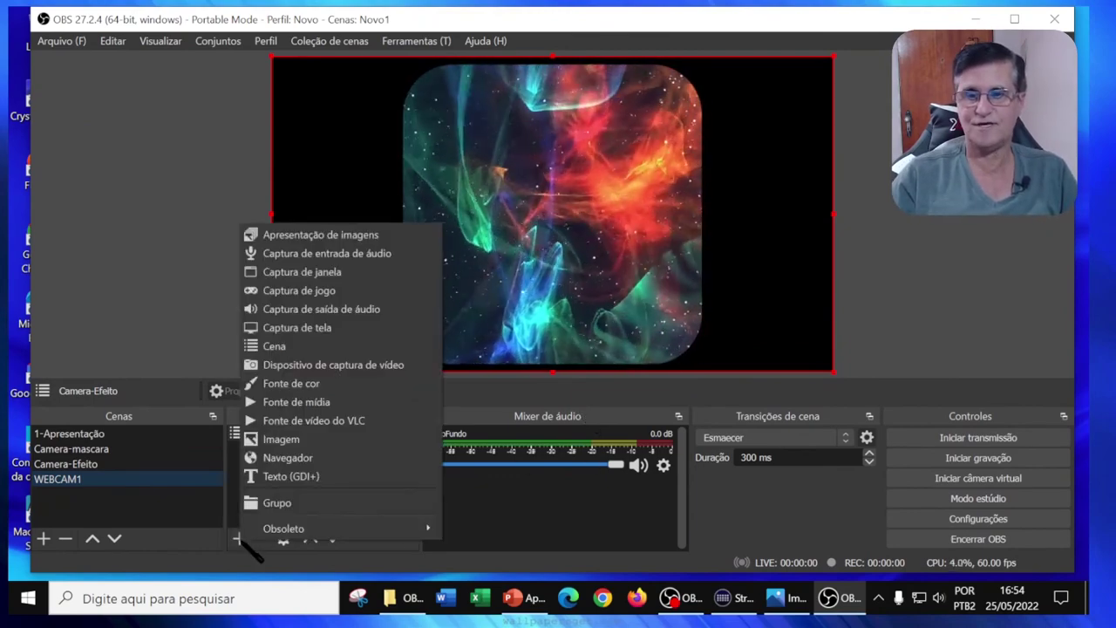
click(305, 345)
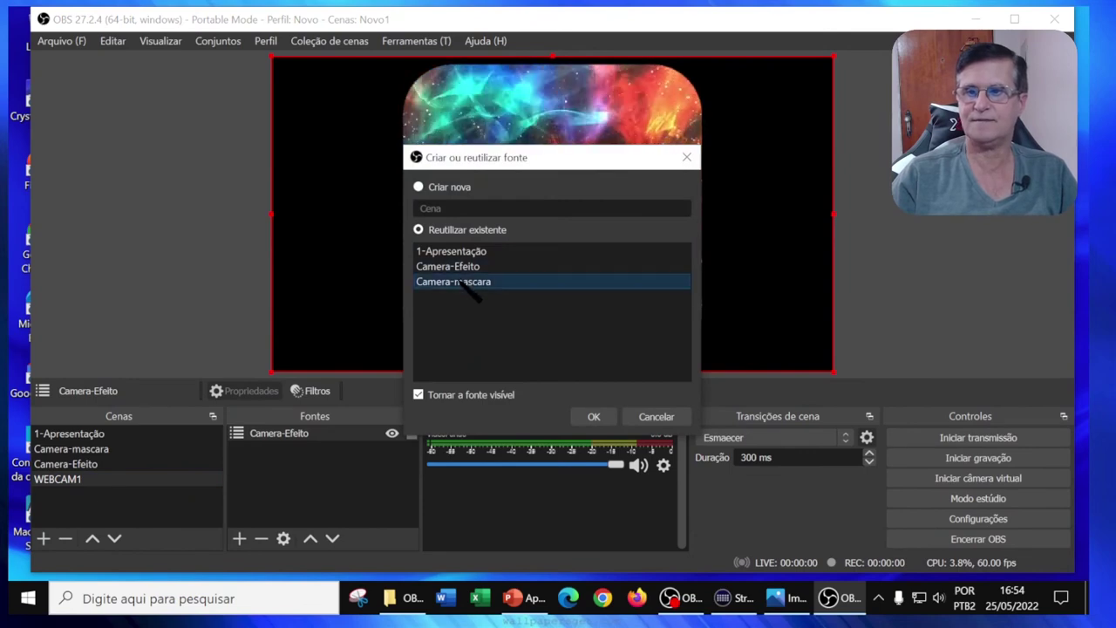
click(594, 416)
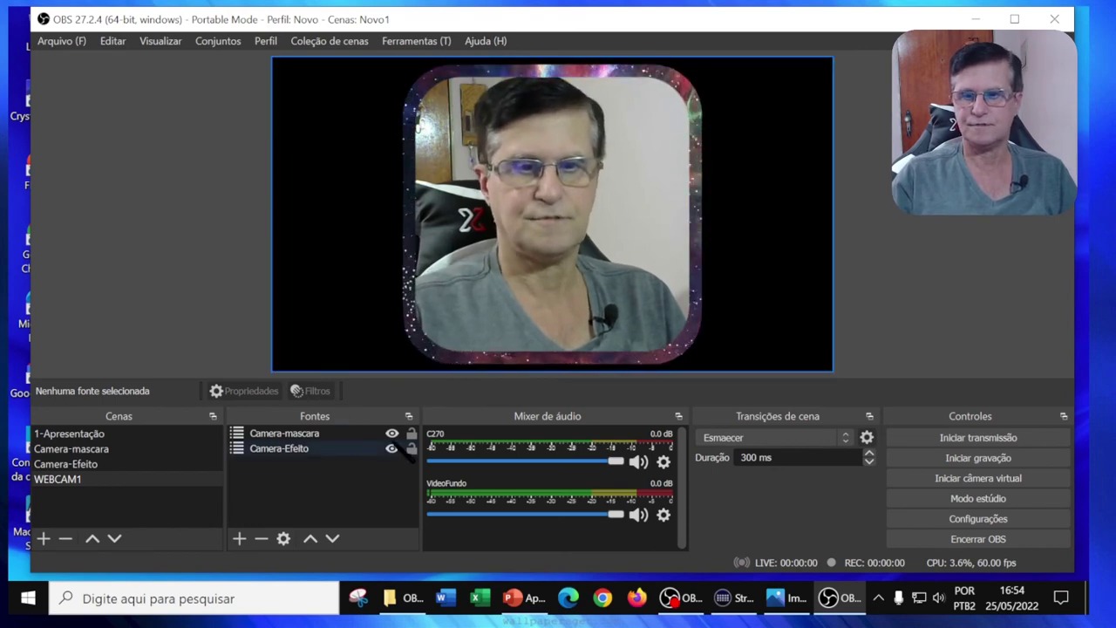
Add the WEBCAM1 scene as a source in 1-Apresentação, then shrink it and place it in the canvas's upper-right corner
click(100, 436)
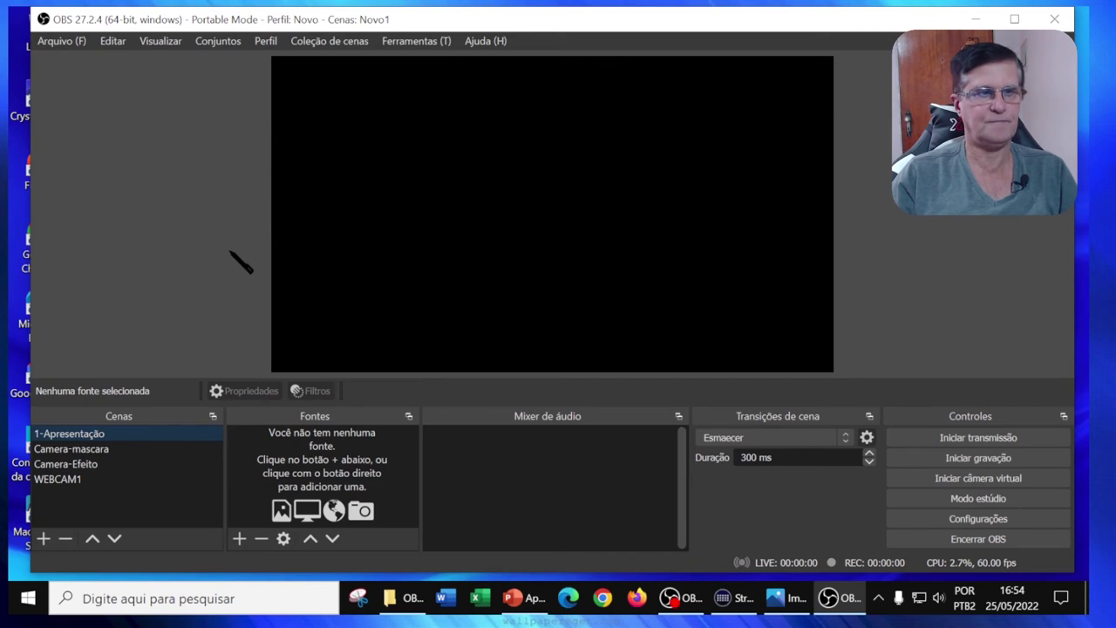
click(239, 539)
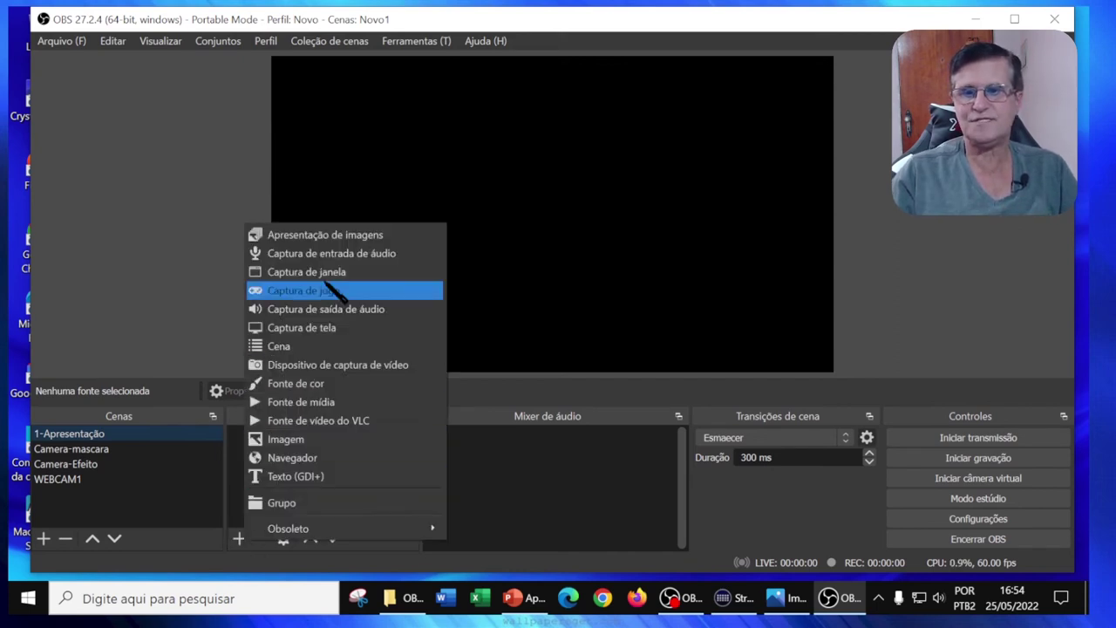
click(283, 347)
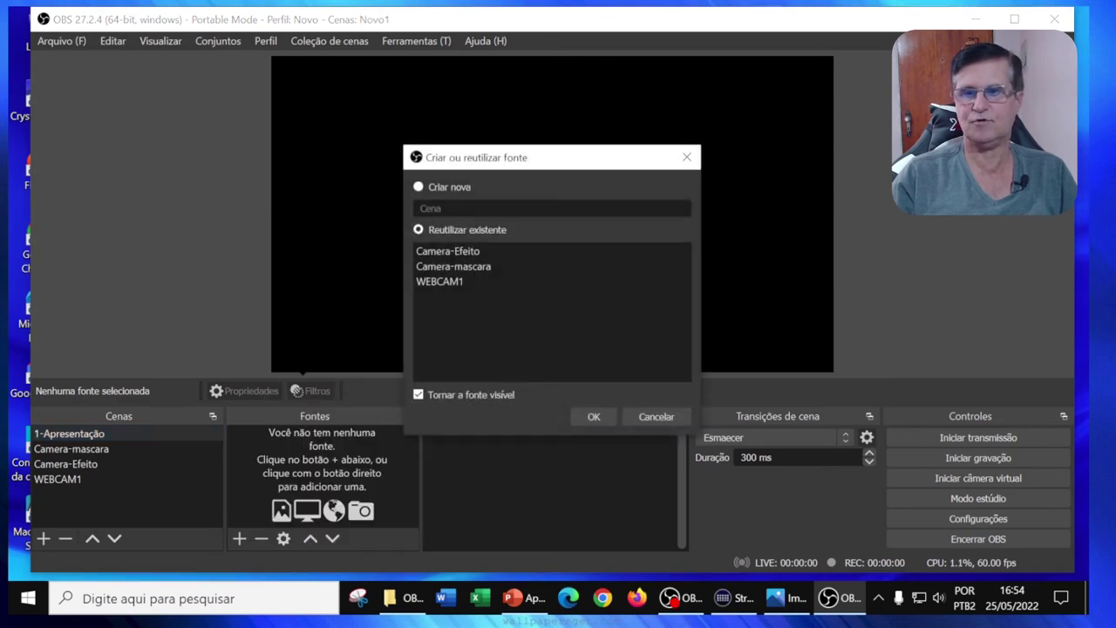
click(446, 281)
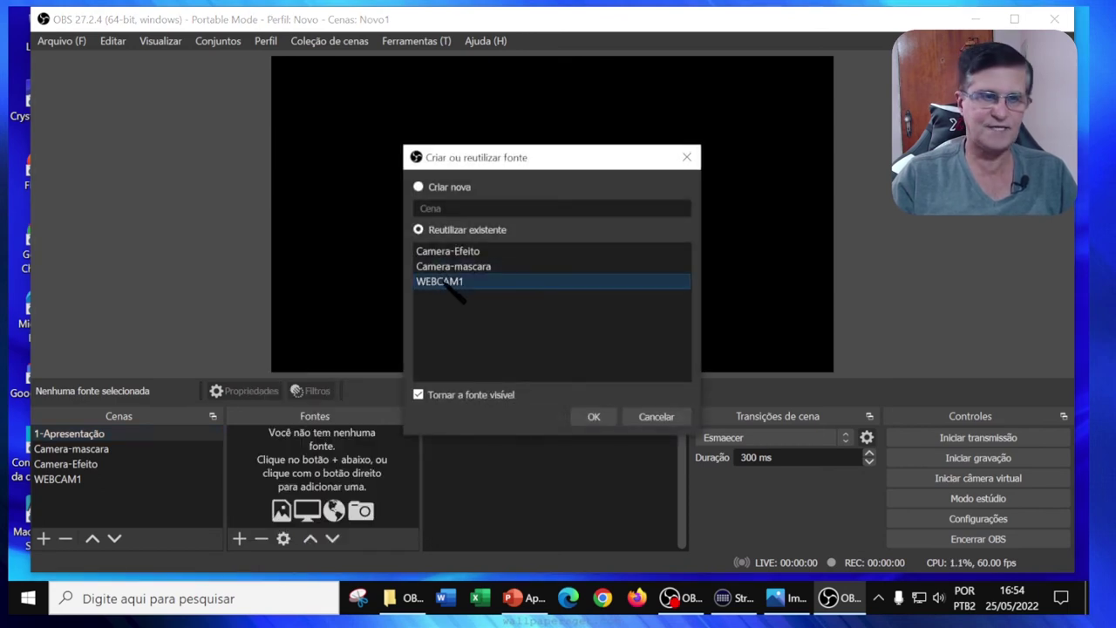
click(590, 417)
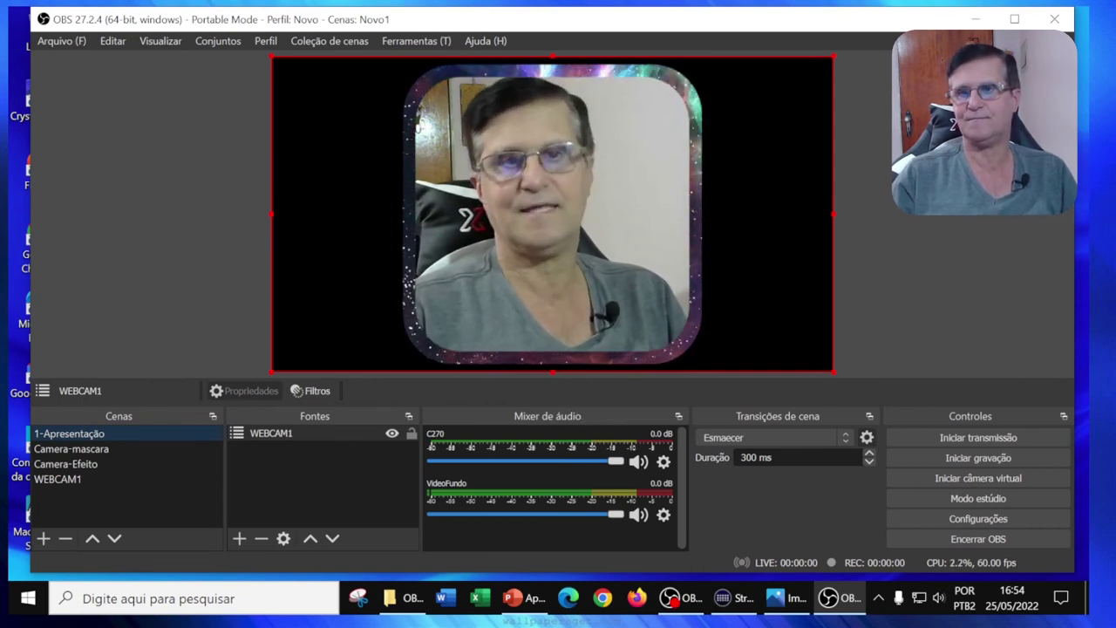
drag(271, 56, 669, 276)
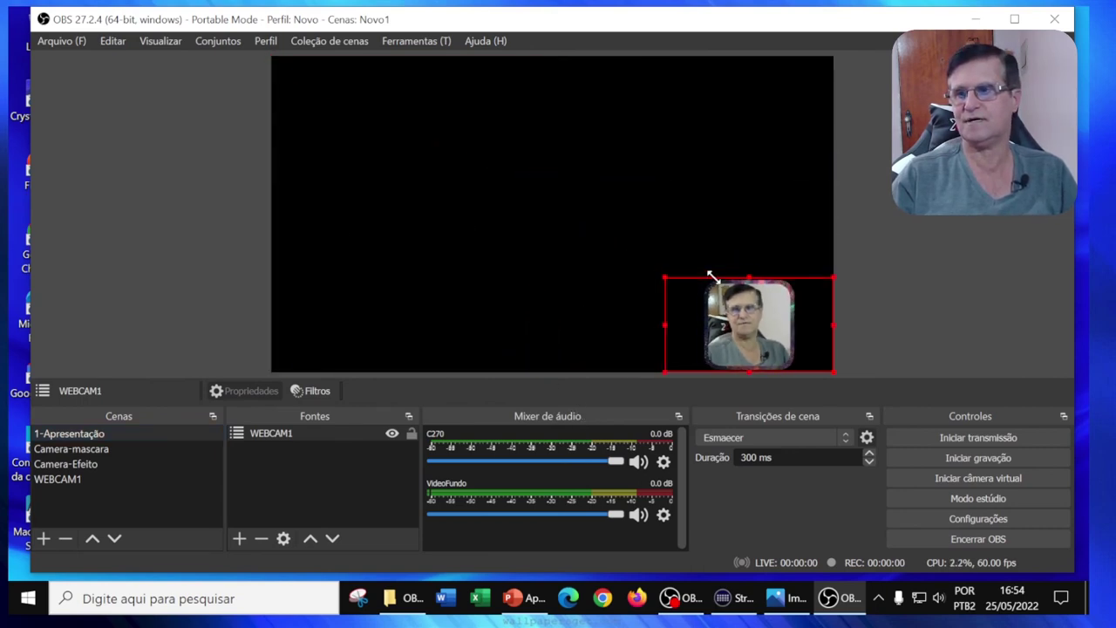
drag(759, 312, 790, 92)
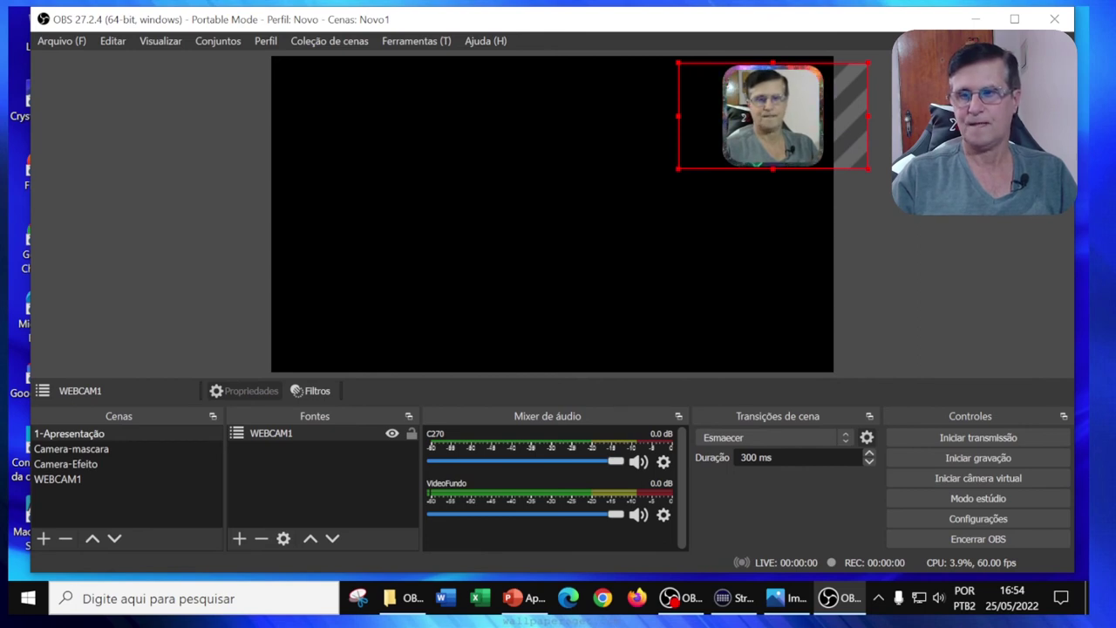
Add a new image source named Fundo to the 1-Apresentação scene
click(240, 539)
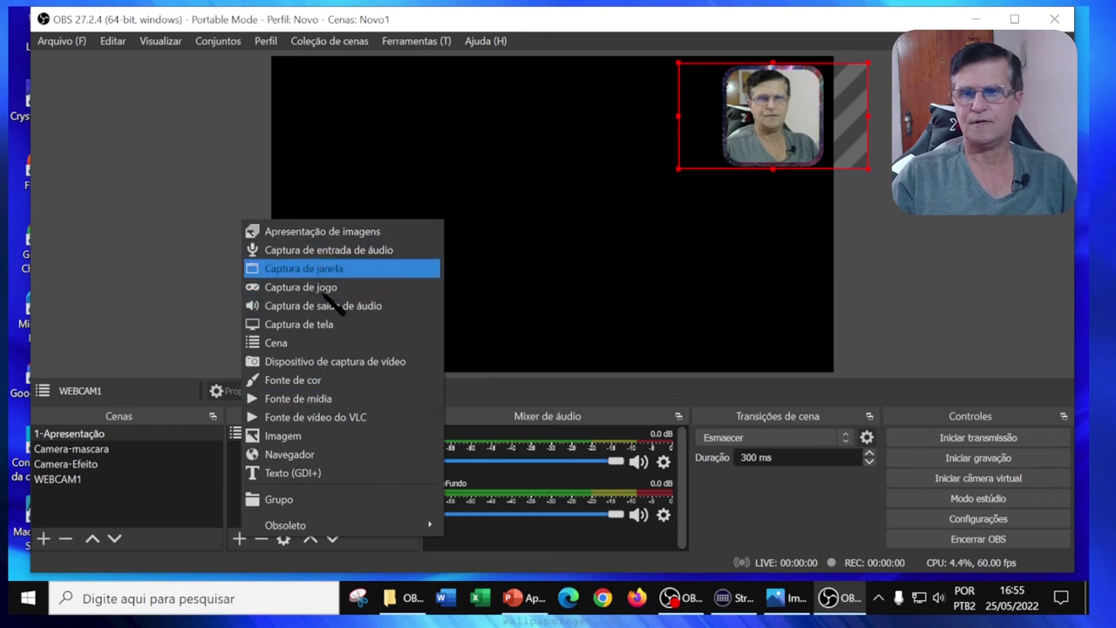
click(305, 438)
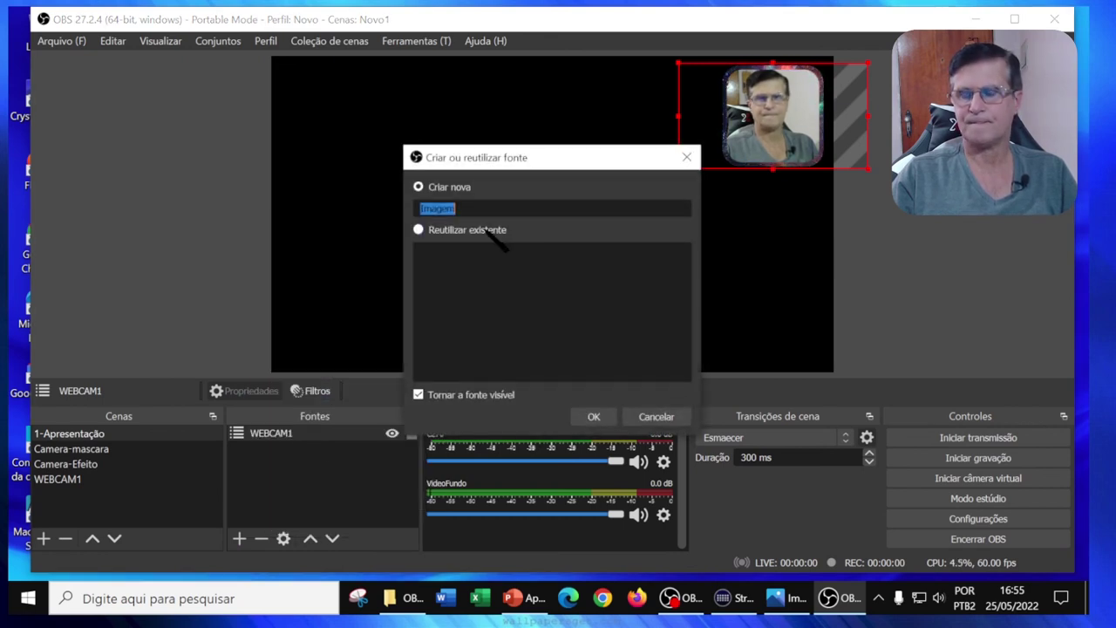
text(Fundo)
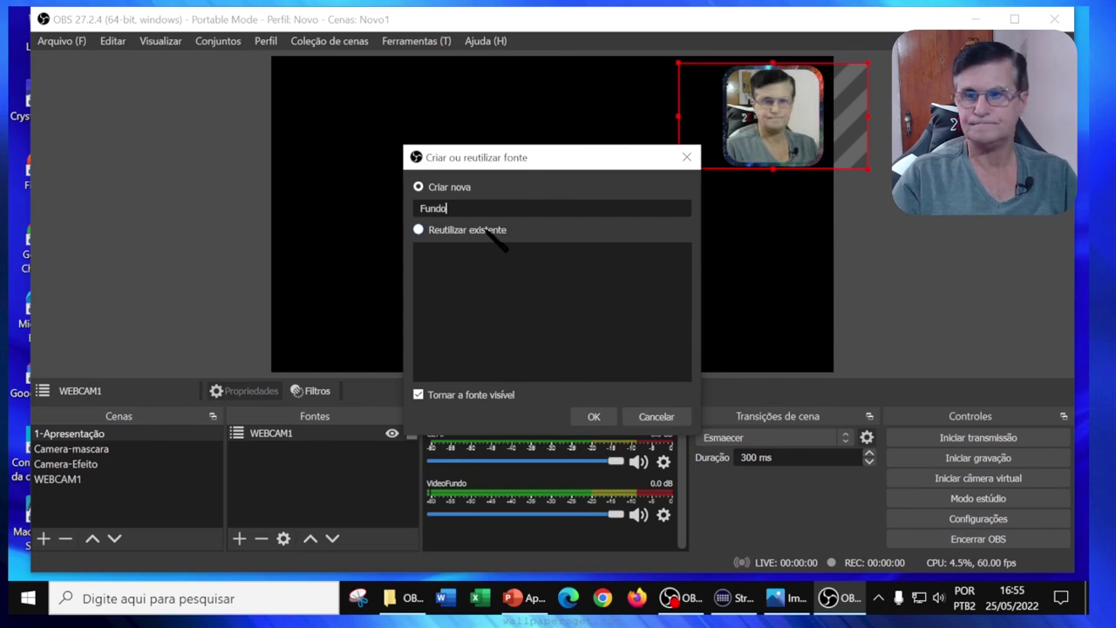
click(594, 416)
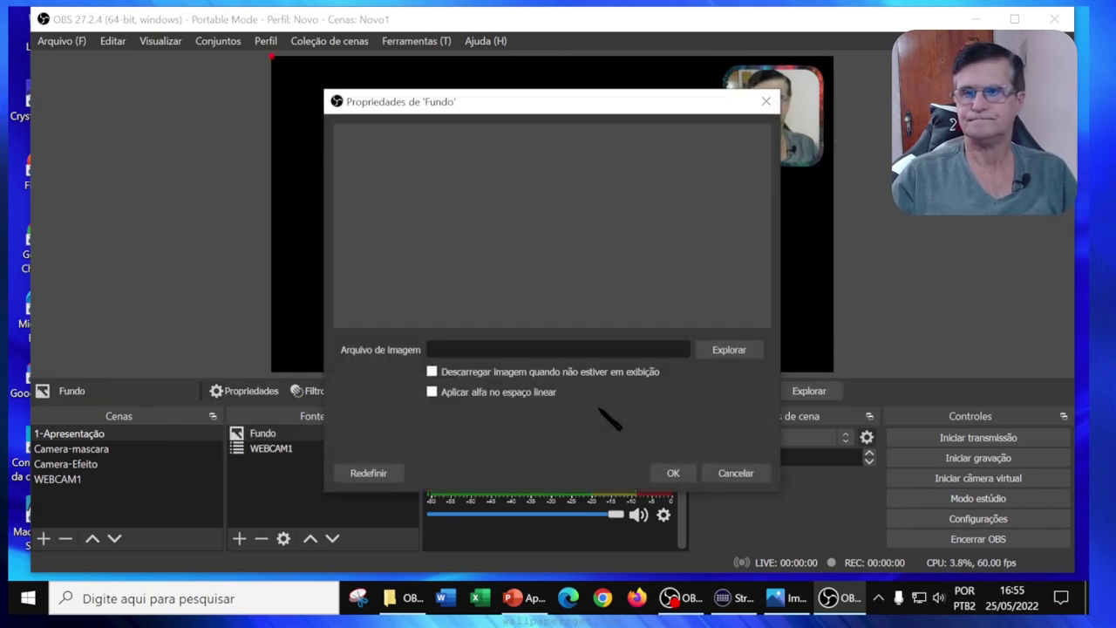
Load the rocky-coast wallpaper whose file name begins with 60af4e150ddbc from the D: drive's WallpapersWin10 folder into the Fundo source
click(729, 352)
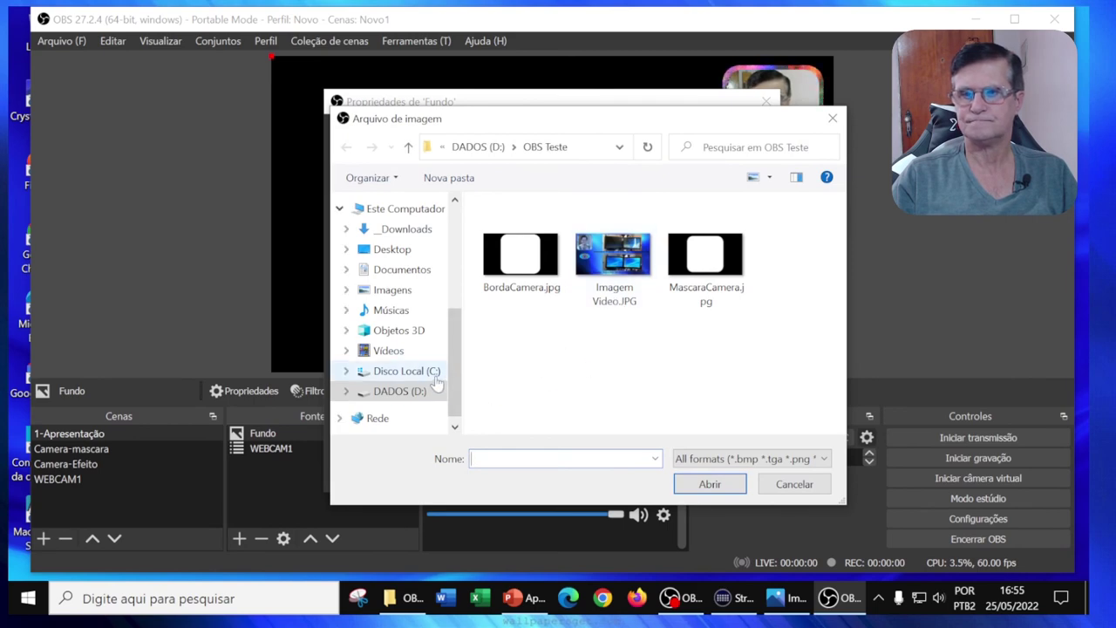
click(401, 391)
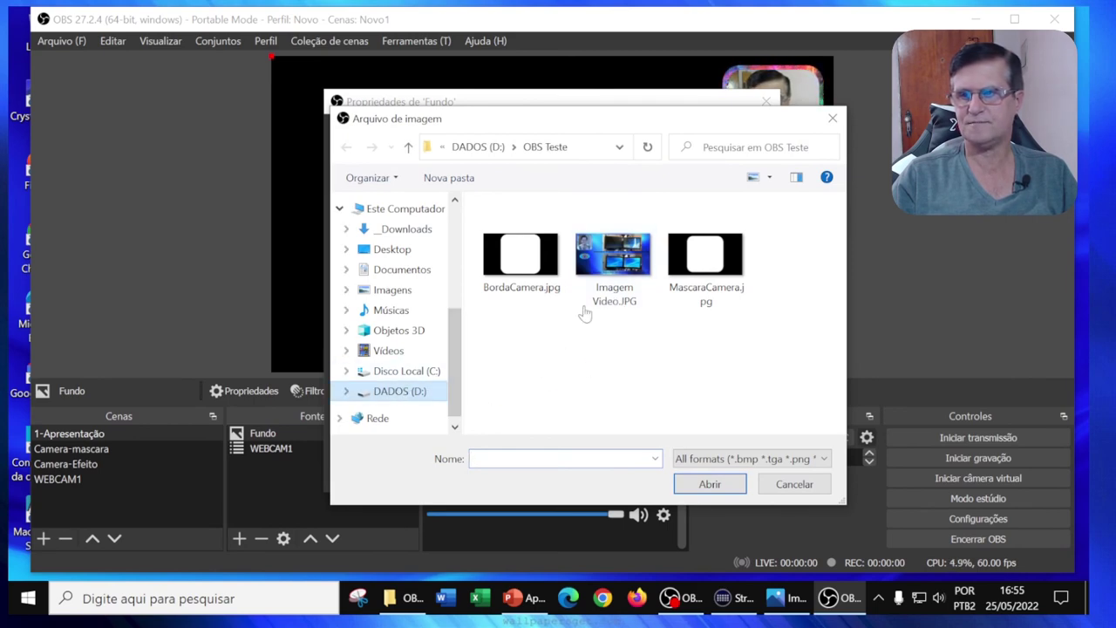
drag(839, 292, 839, 349)
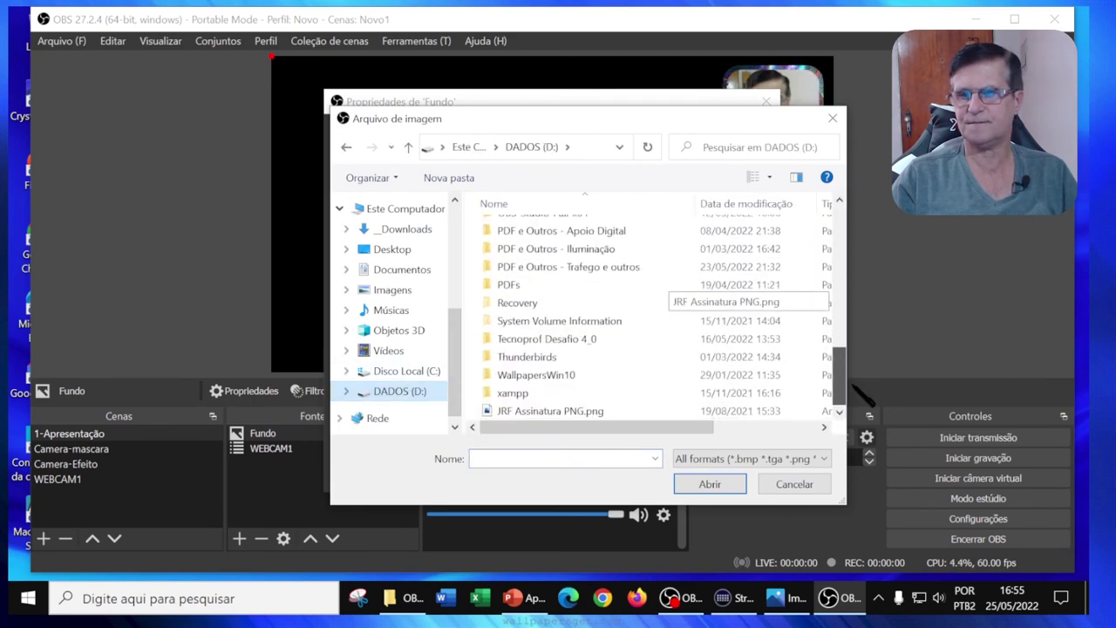
double_click(584, 376)
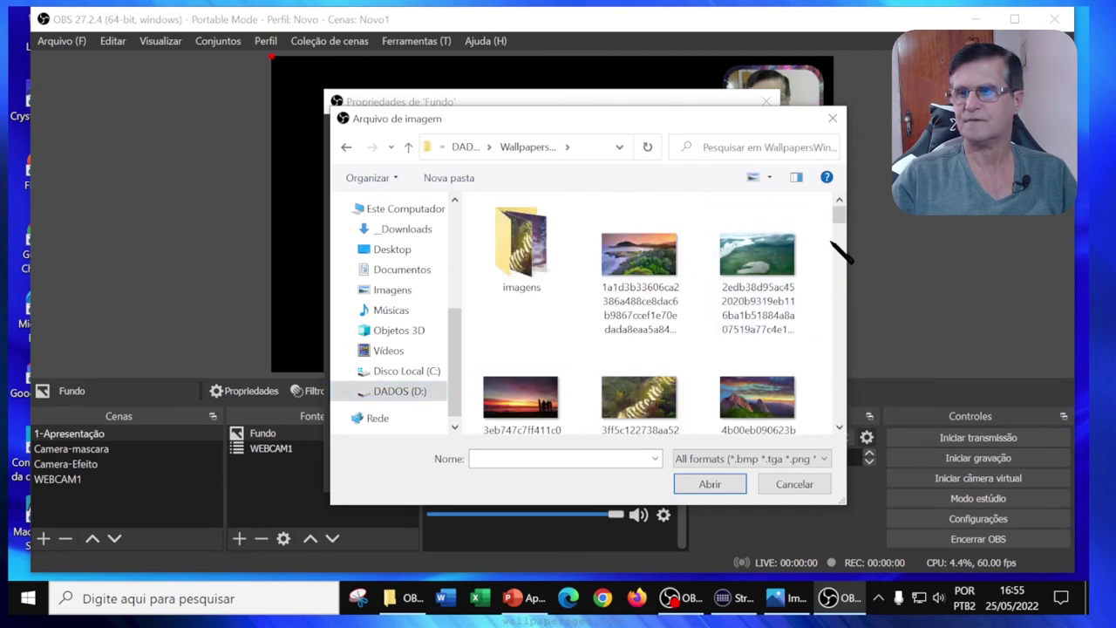
drag(840, 218, 849, 282)
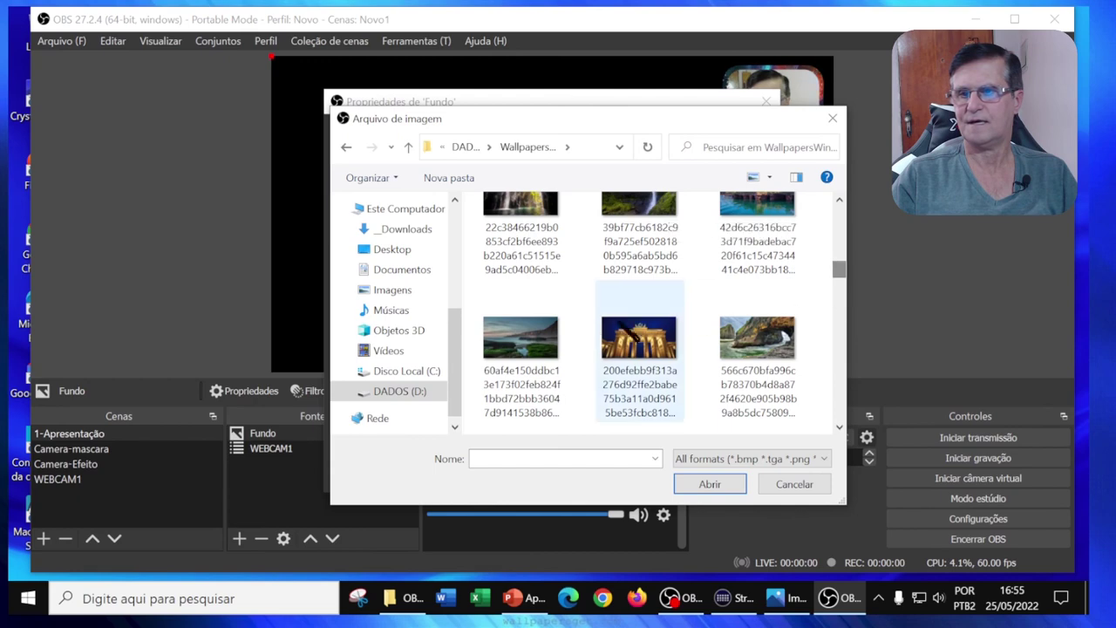
click(550, 344)
click(710, 485)
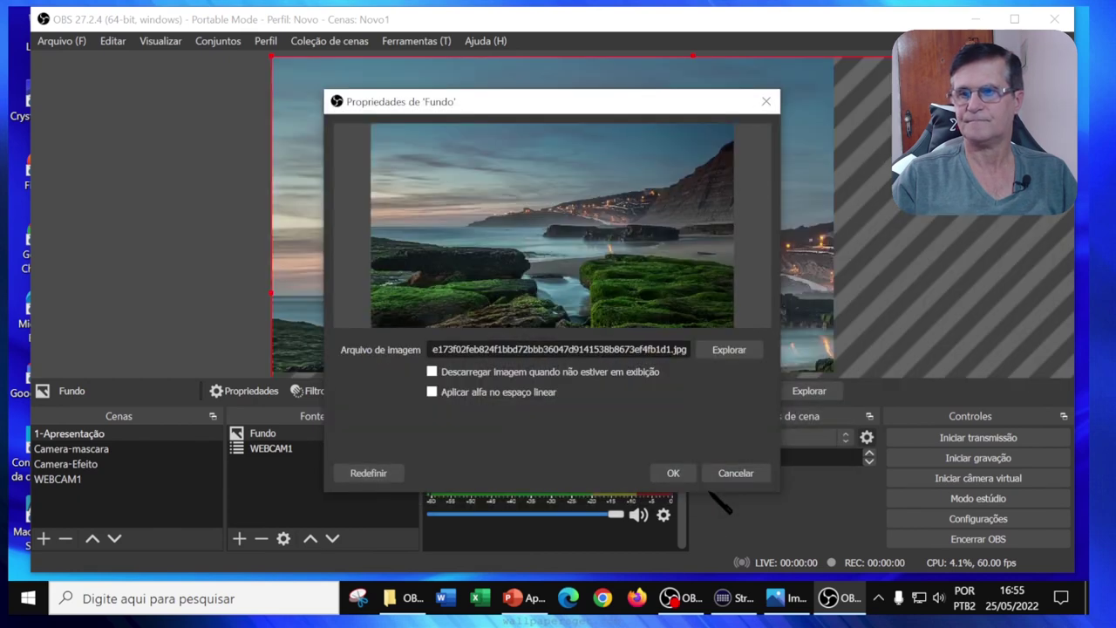
click(674, 475)
Place the Fundo source below WEBCAM1 in the source order and fit the image to the canvas
click(301, 436)
click(331, 538)
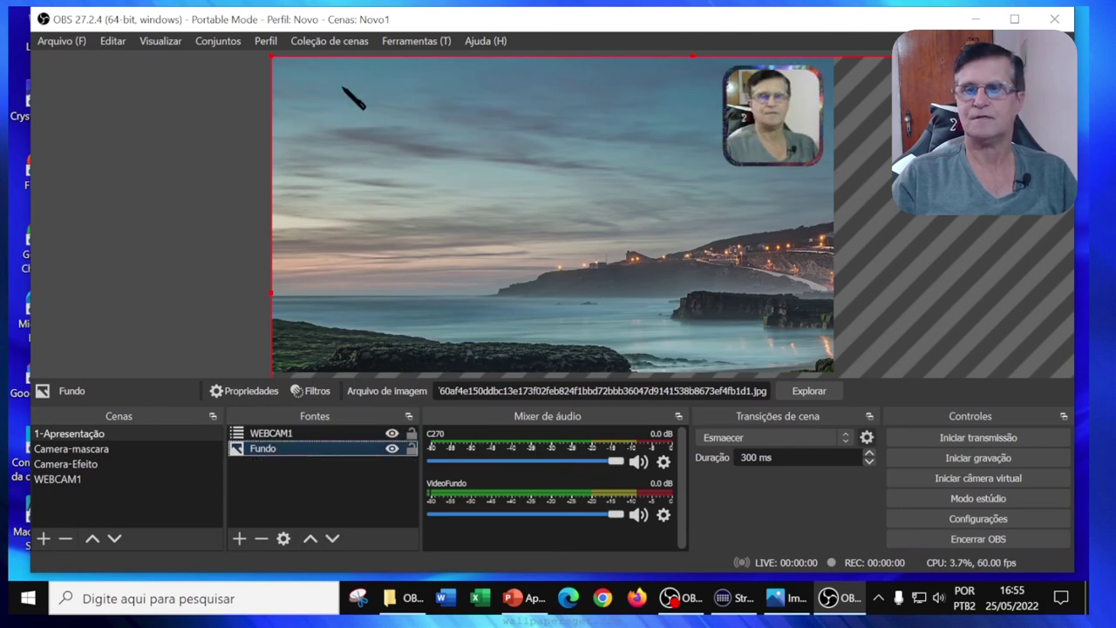
right_click(343, 87)
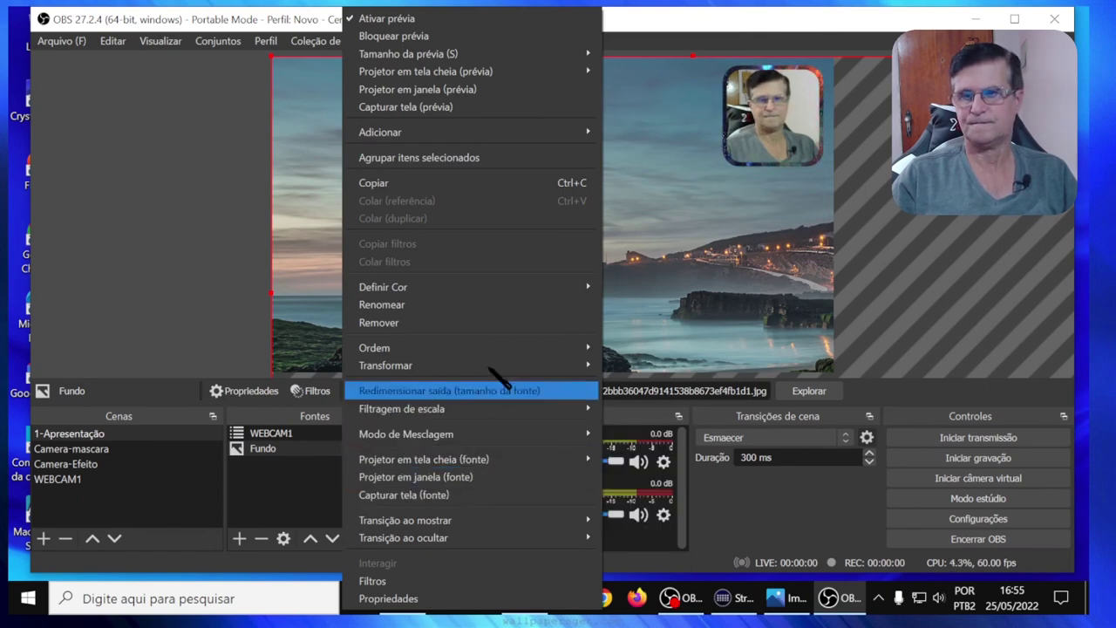
mouse_move(495, 368)
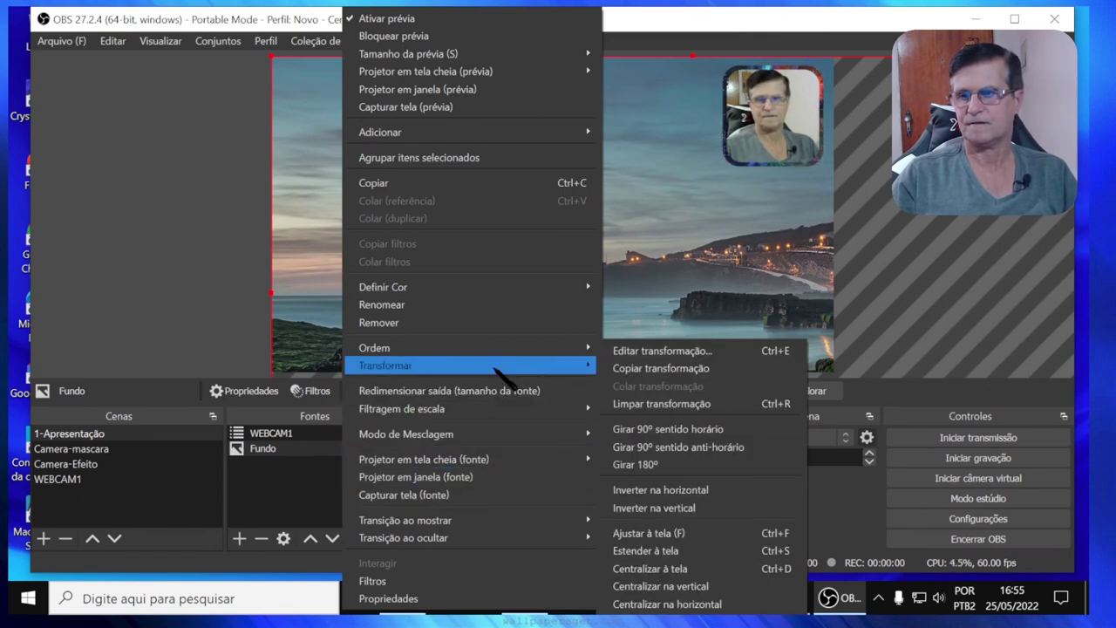
click(680, 534)
click(195, 298)
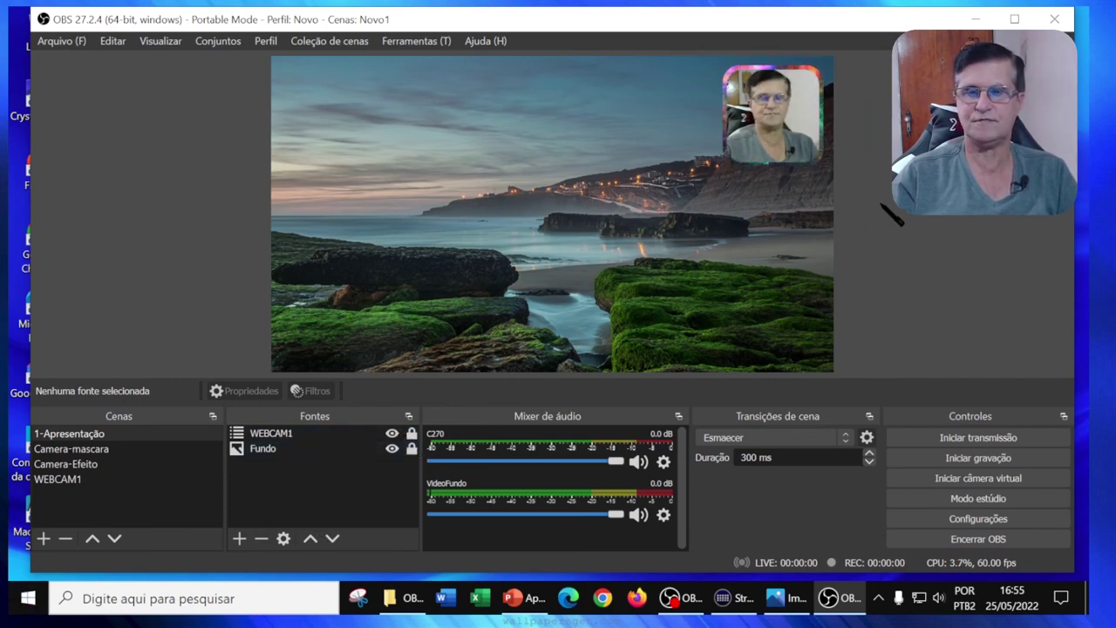
Review the WEBCAM1 composition and check which local video file the VideoFundo source in Camera-Efeito uses
click(104, 479)
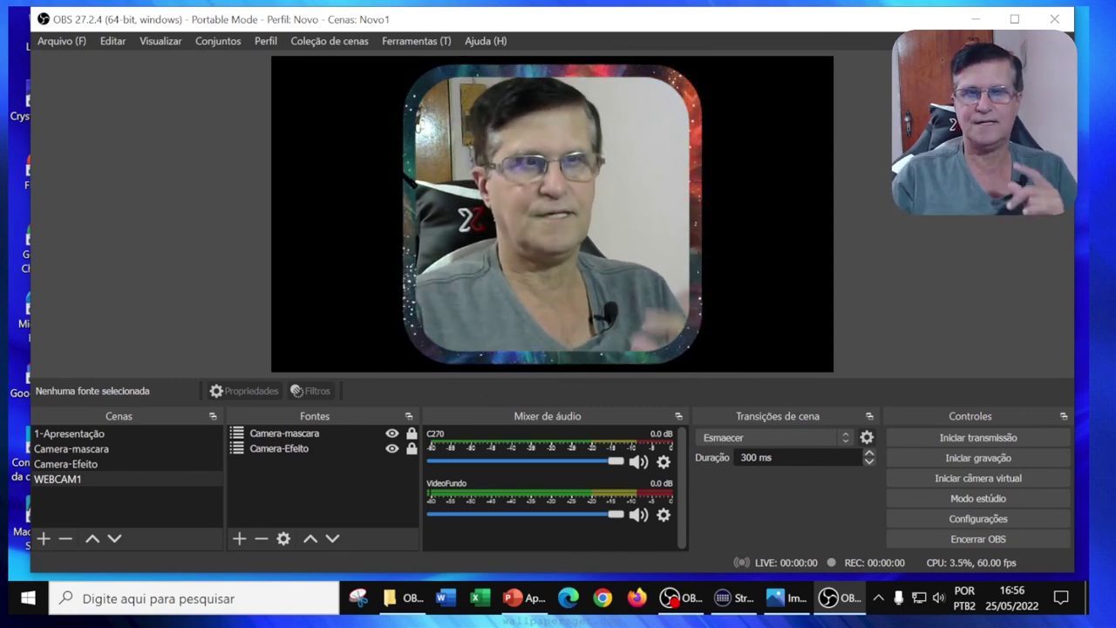
click(98, 466)
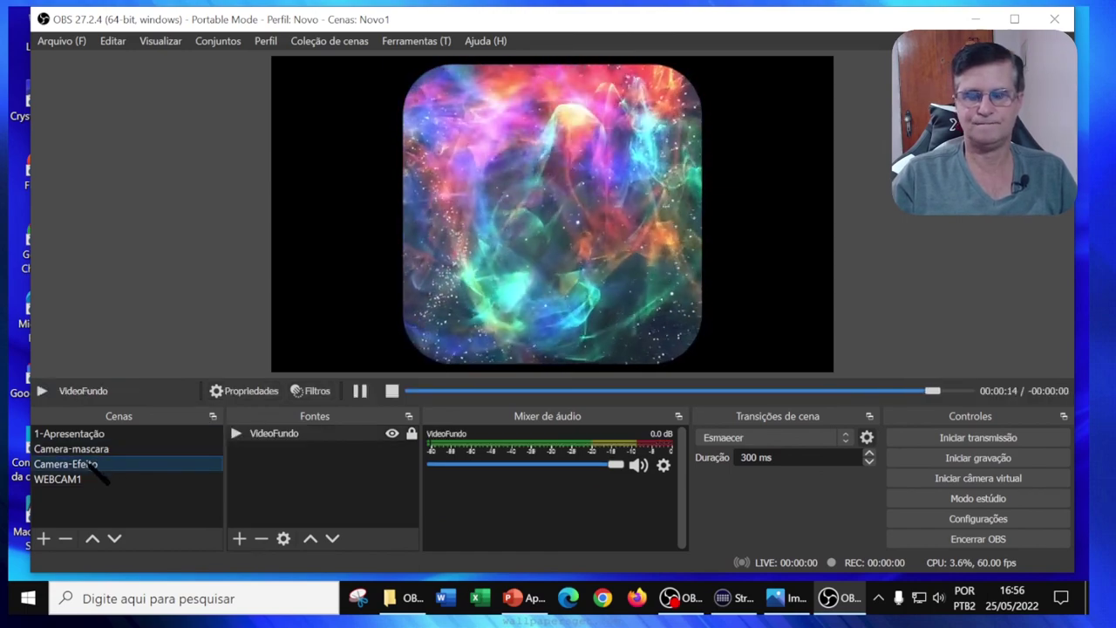
click(297, 436)
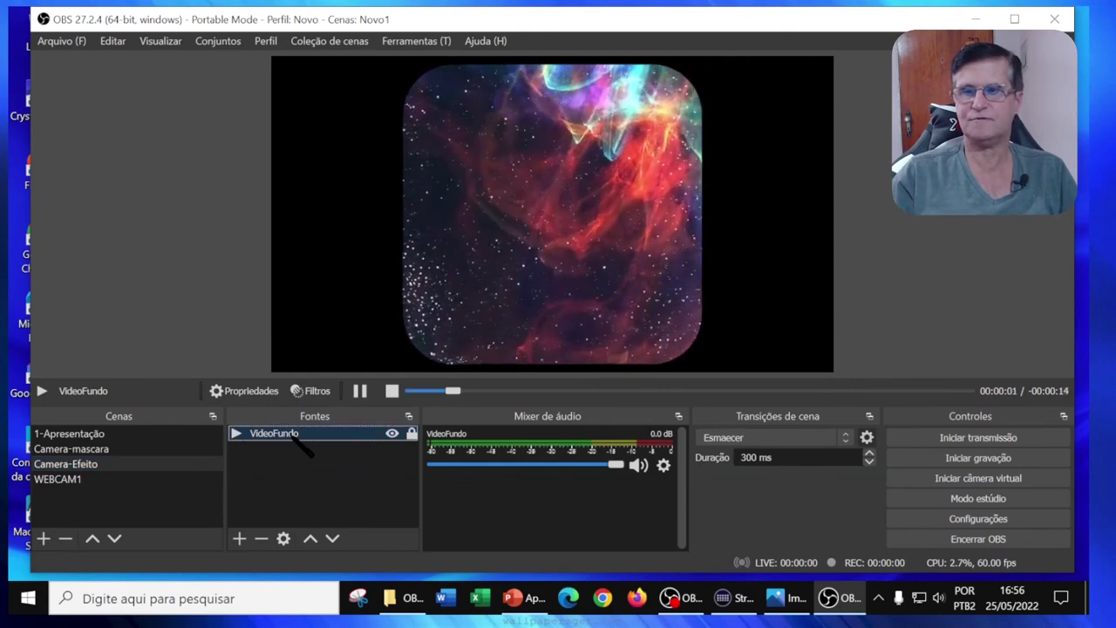
click(247, 391)
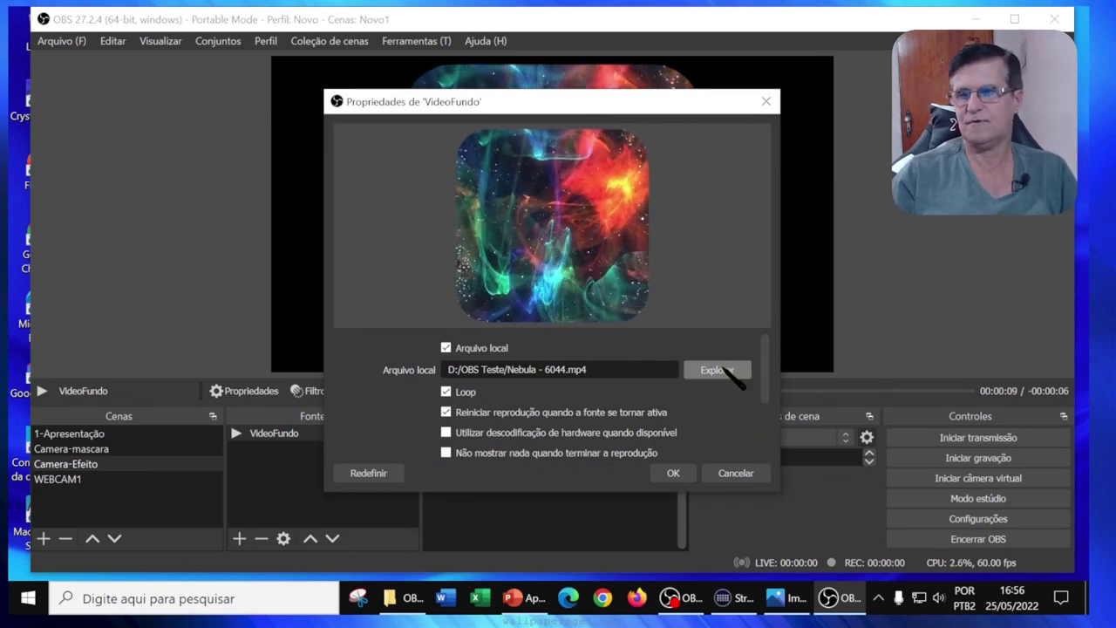
click(675, 475)
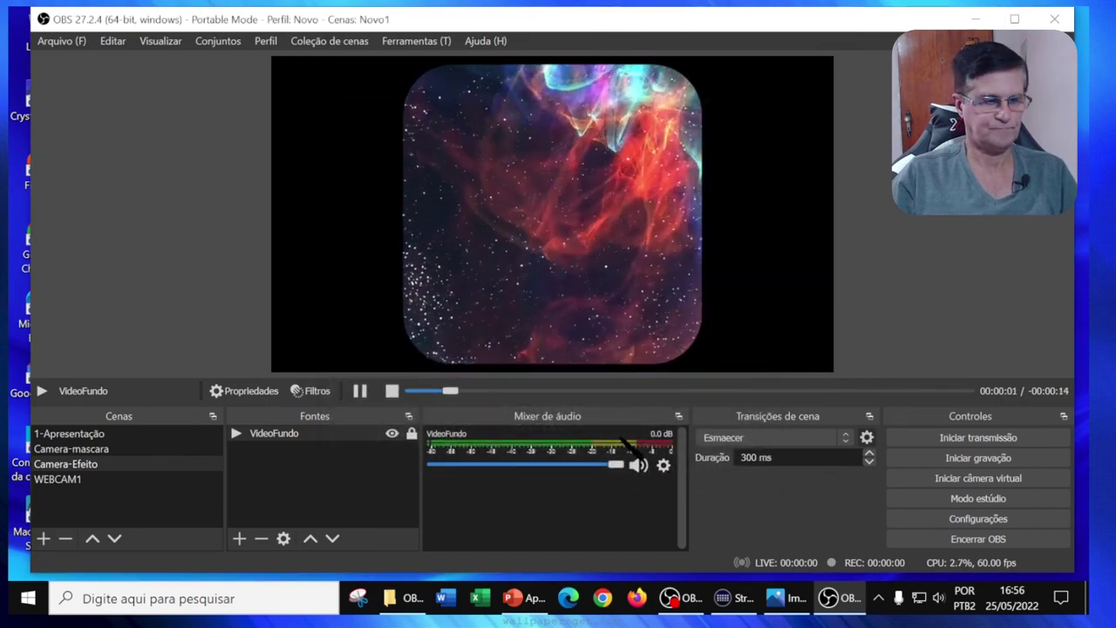